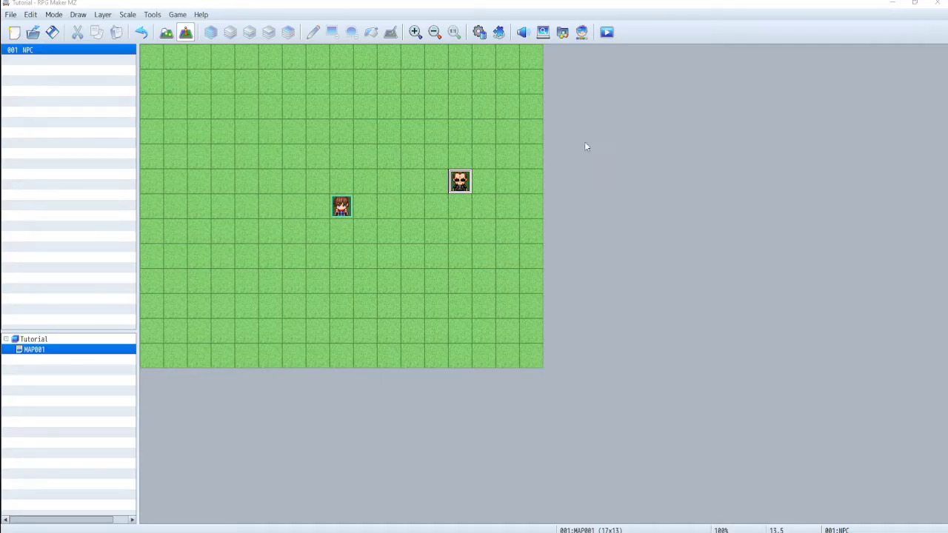
Step: Look over the Character Generator, and view the face and walking character images of the actor Reid in the database
left_click(582, 34)
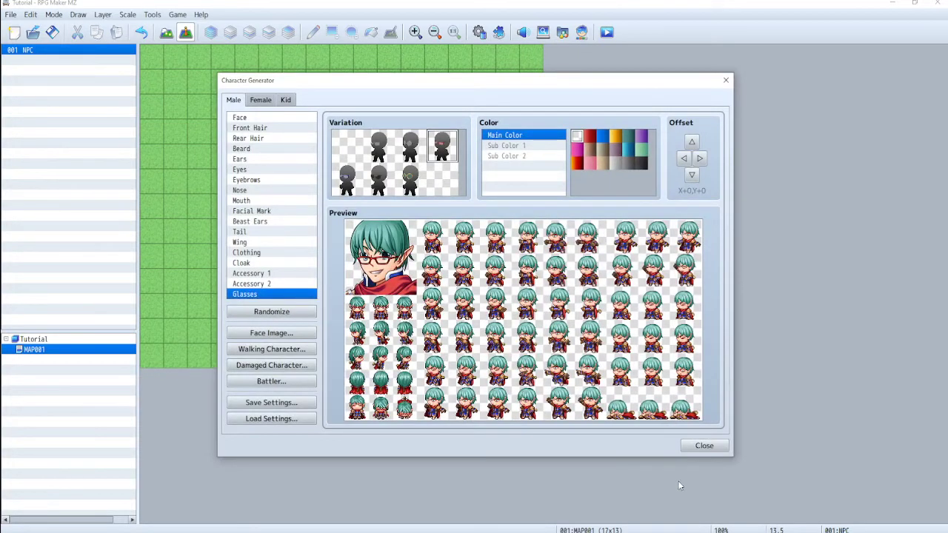
left_click(704, 446)
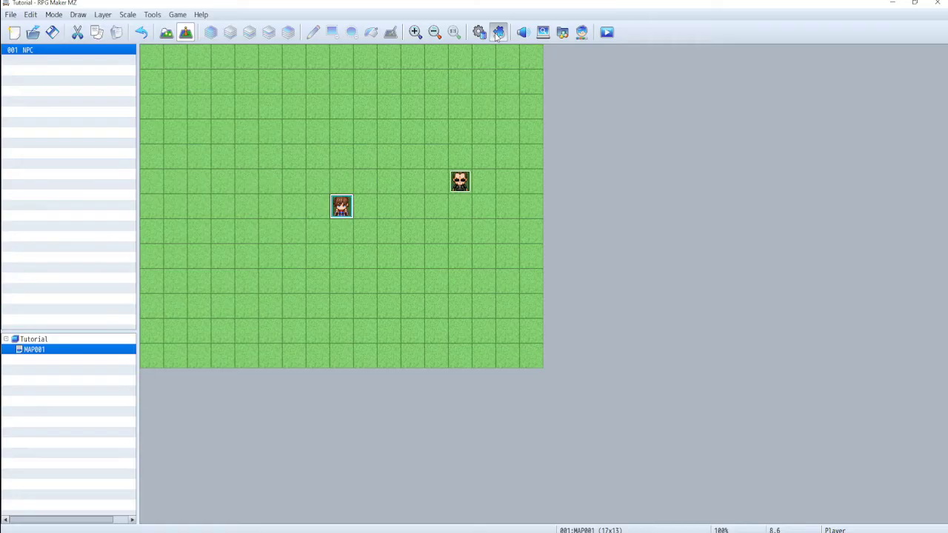
left_click(481, 34)
left_click(226, 102)
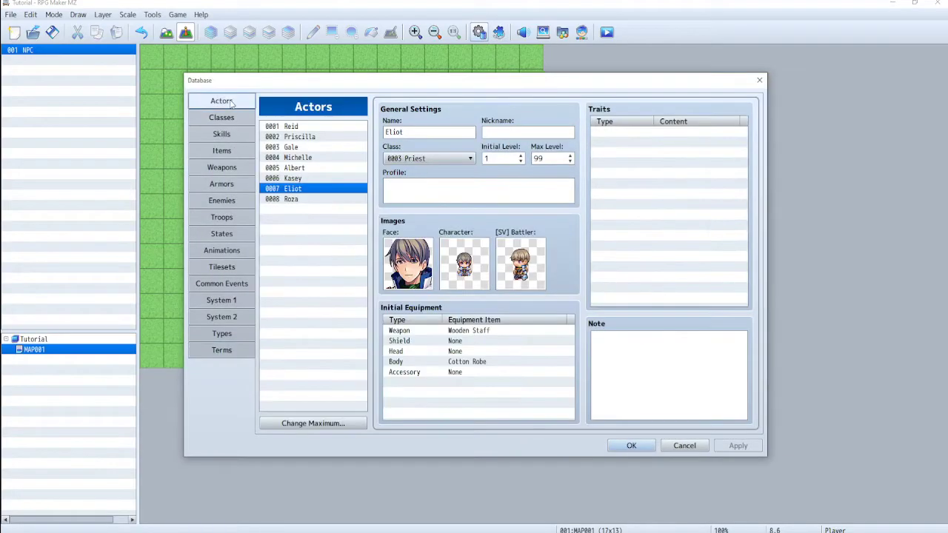
key("Home")
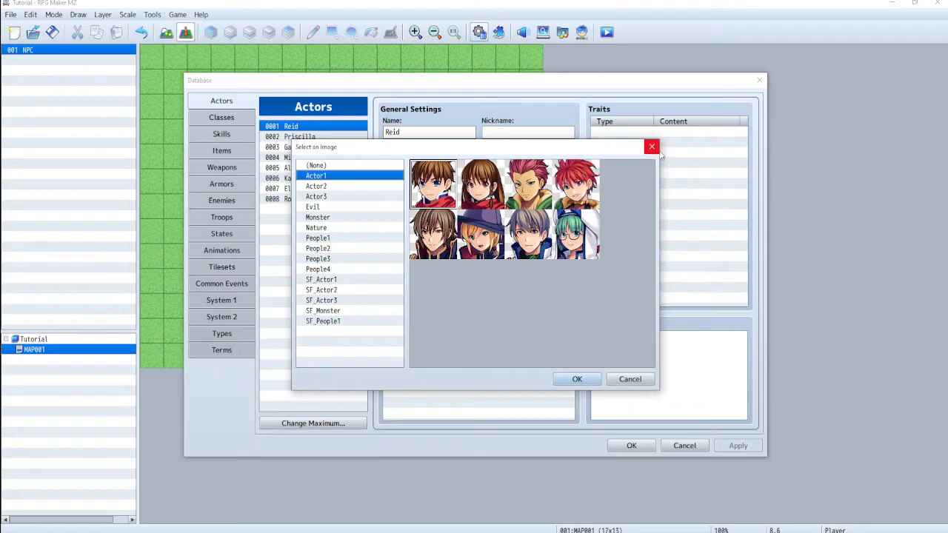
left_click(656, 149)
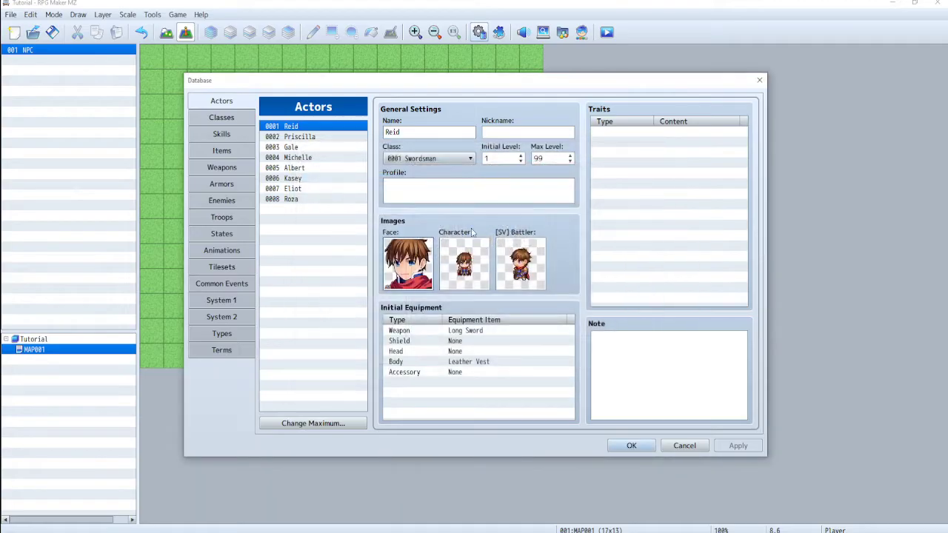
double_click(464, 263)
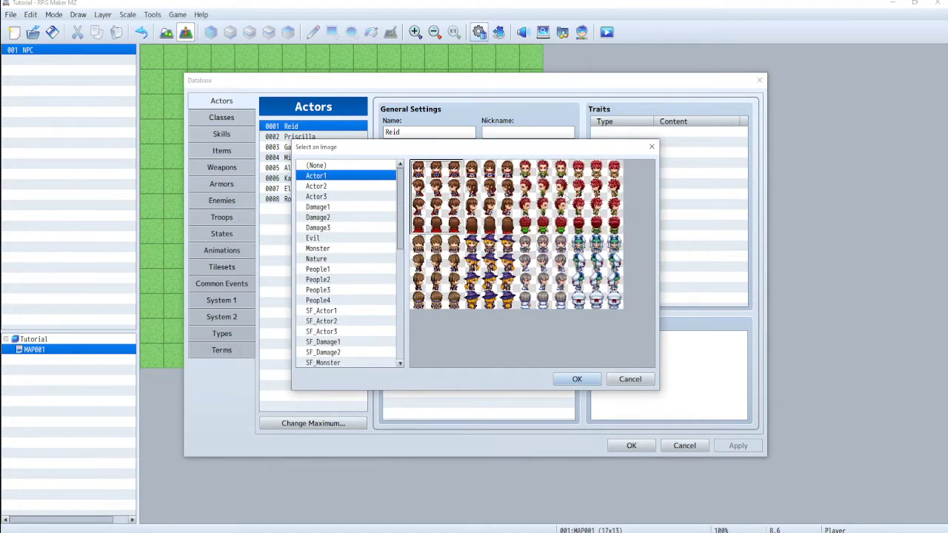
left_click(652, 147)
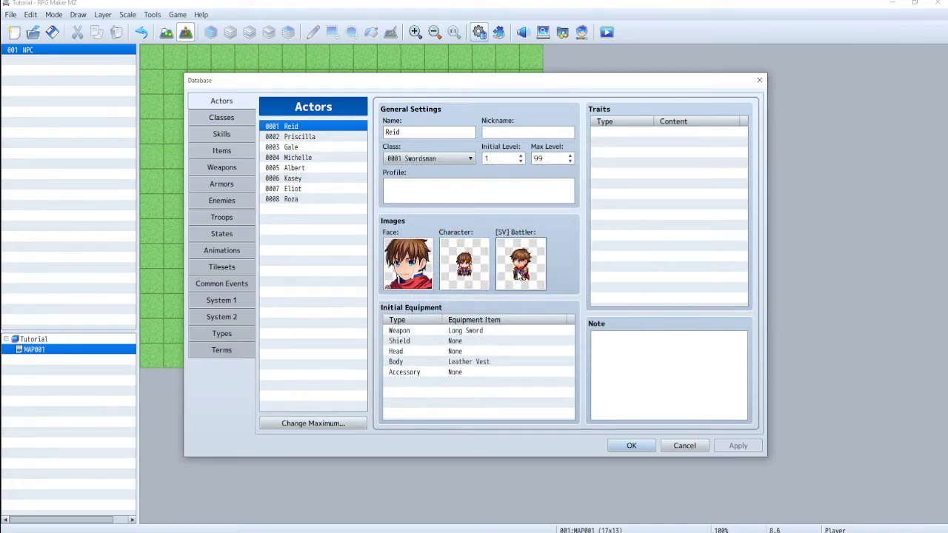
left_click(759, 80)
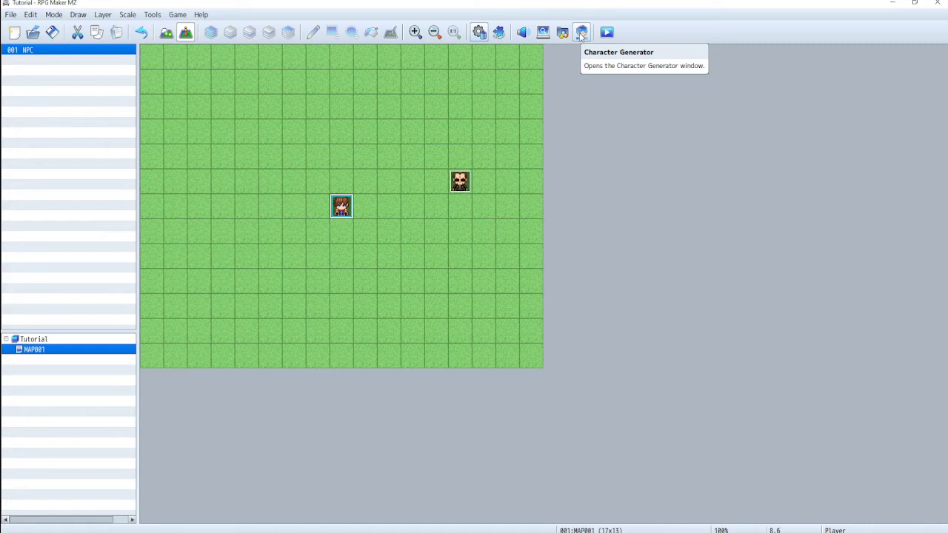
Step: Open the Character Generator and randomize the male character's appearance several times
left_click(582, 33)
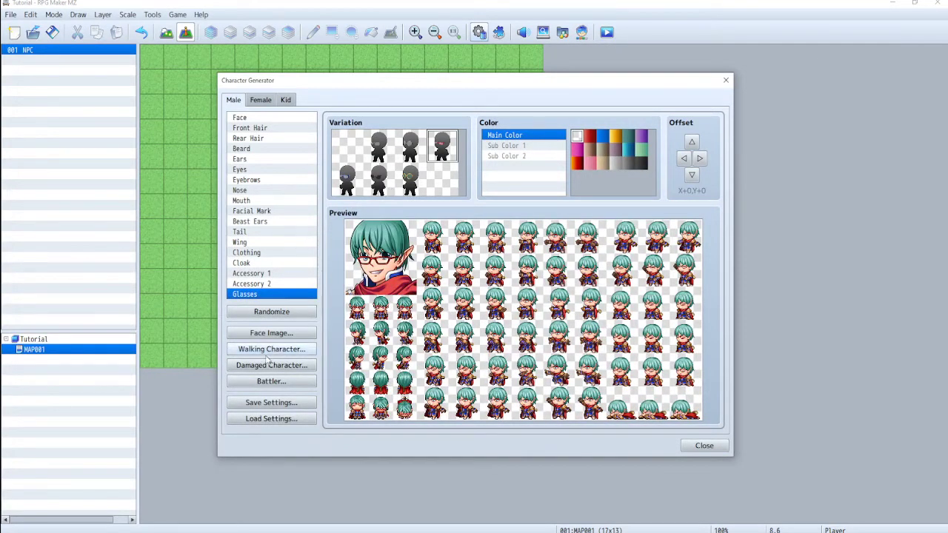
left_click(282, 313)
left_click(281, 312)
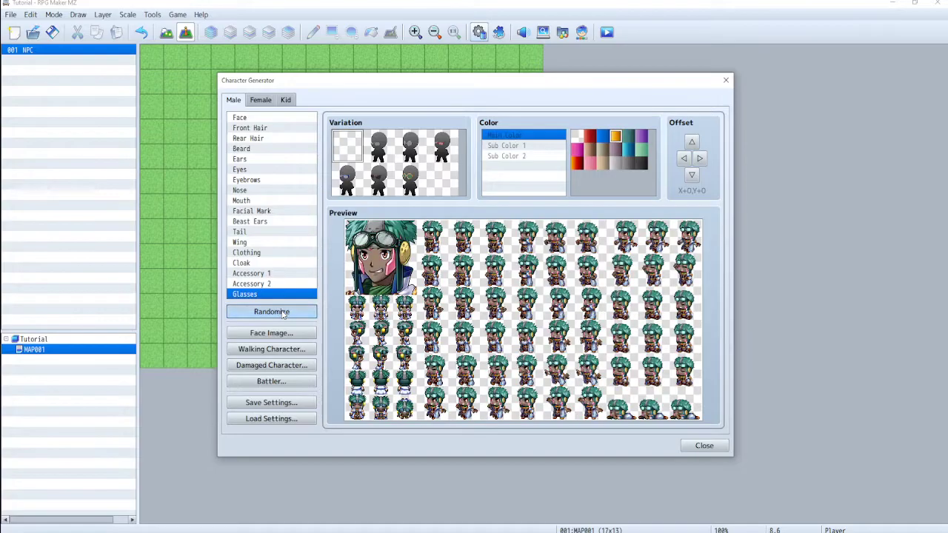
left_click(282, 313)
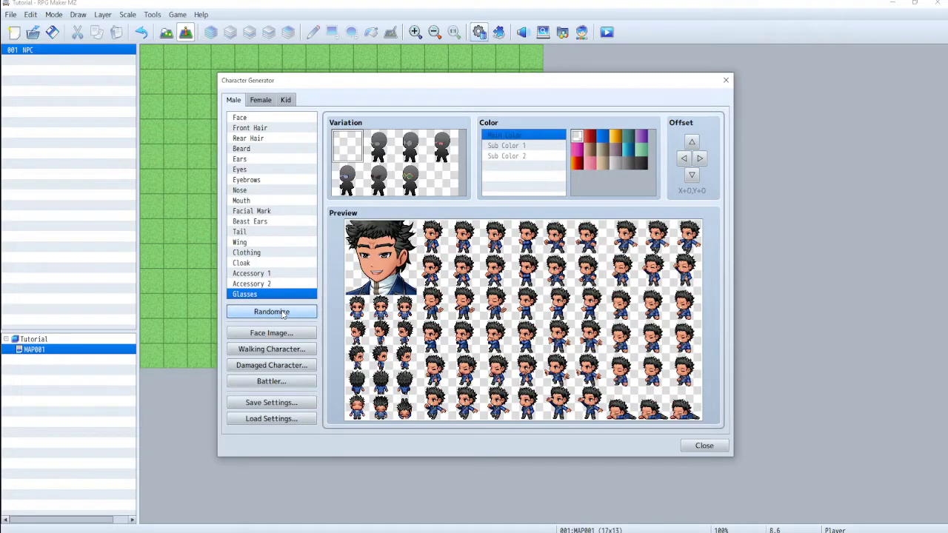
left_click(282, 312)
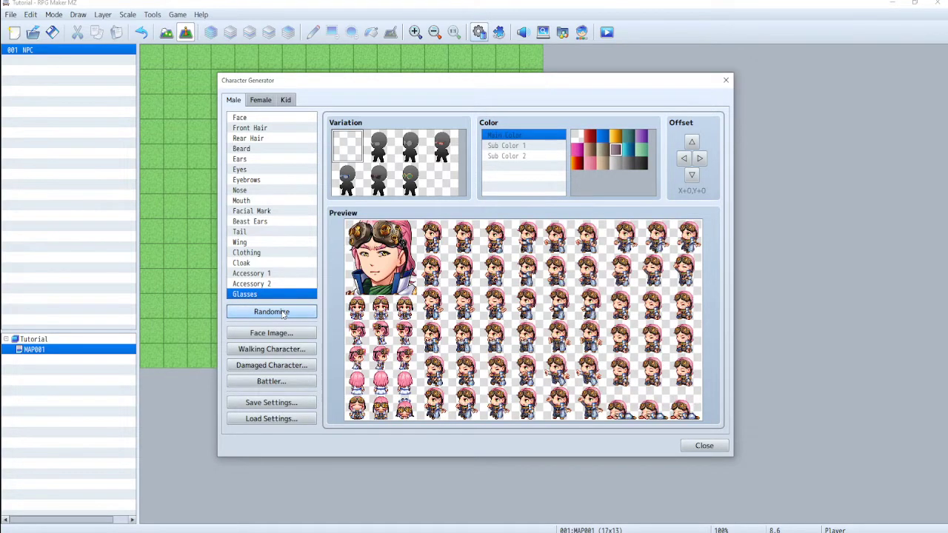
left_click(281, 312)
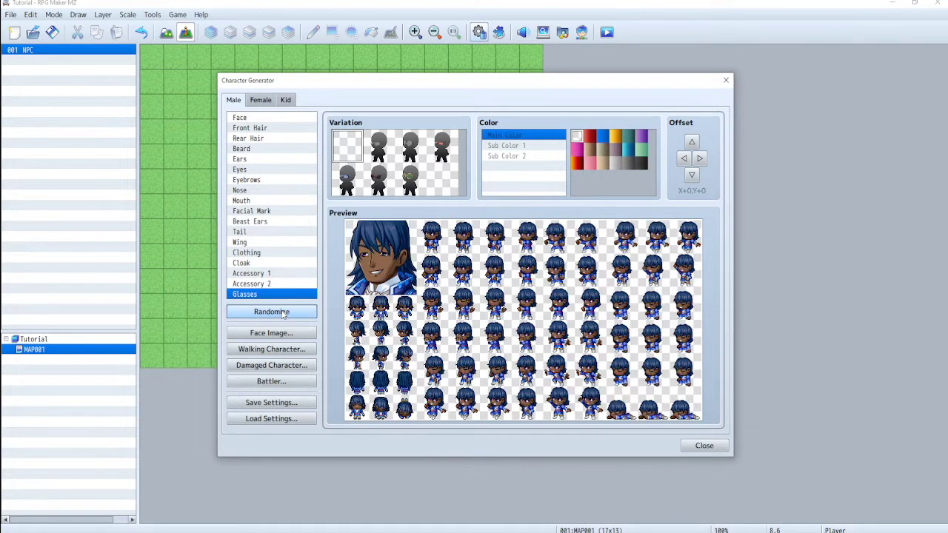
Step: Start a female character with the fourth face variation, and choose the last front hair variation in the third row
left_click(260, 100)
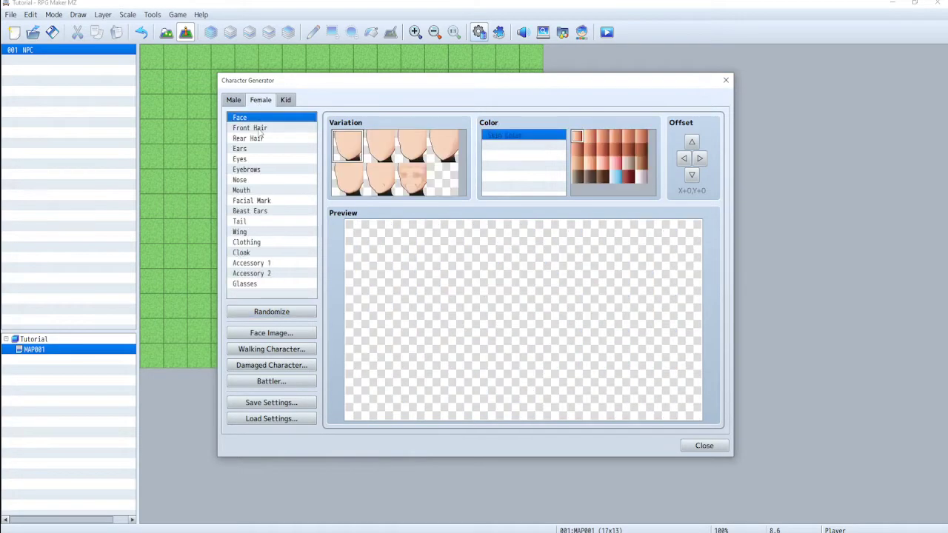
left_click(446, 157)
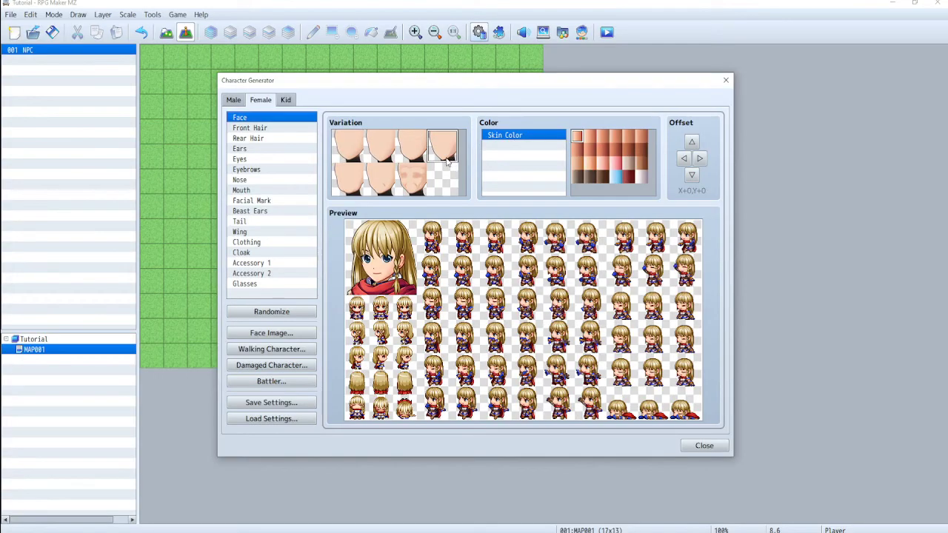
left_click(265, 129)
left_click(409, 146)
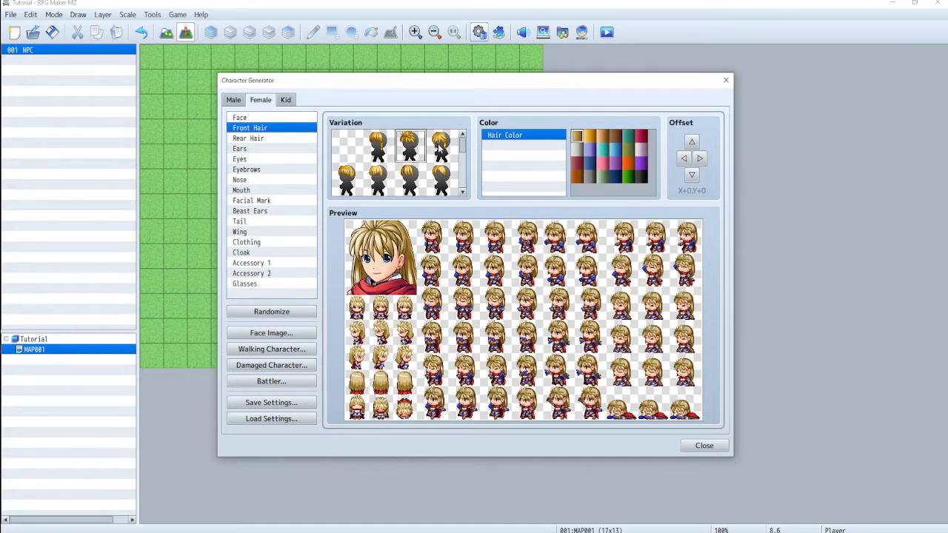
left_click(441, 147)
left_click(440, 179)
left_click(409, 179)
left_click(378, 179)
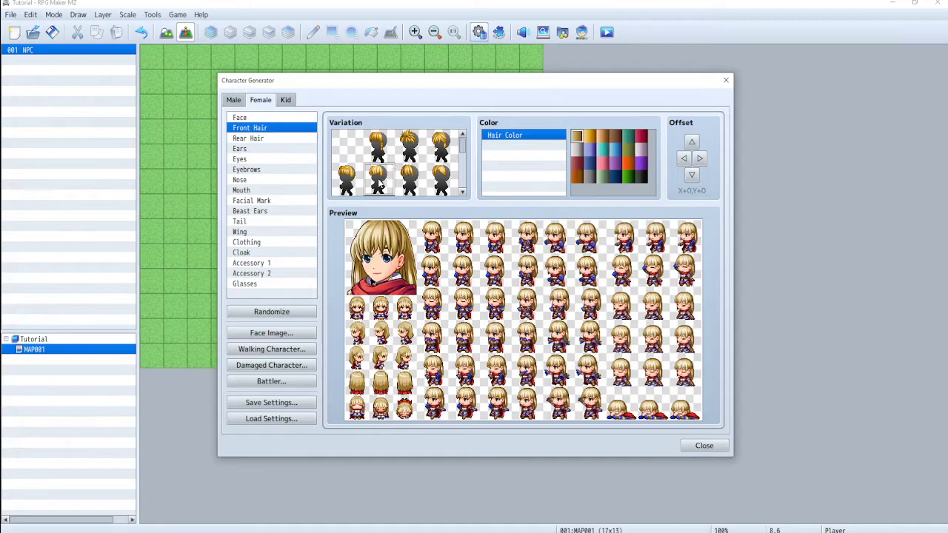
left_click(347, 179)
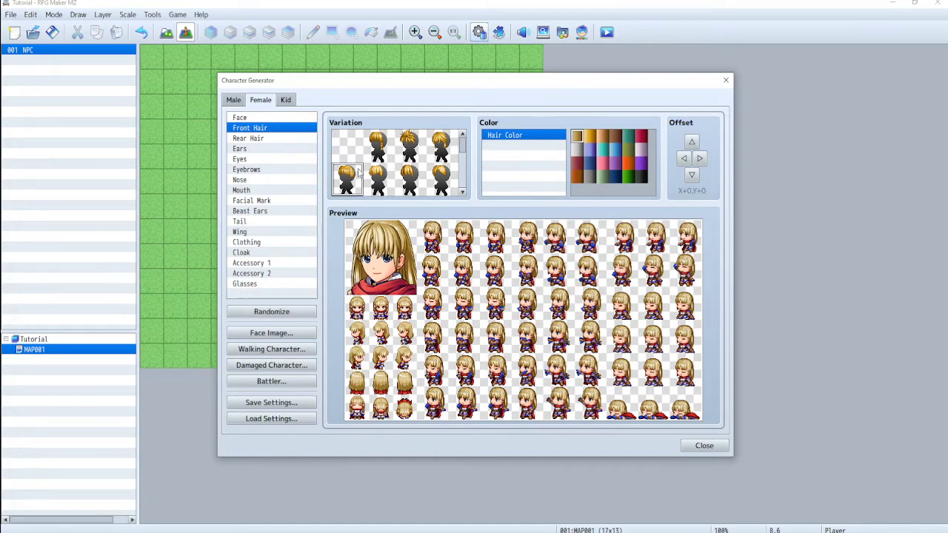
scroll(388, 171, "down", 2)
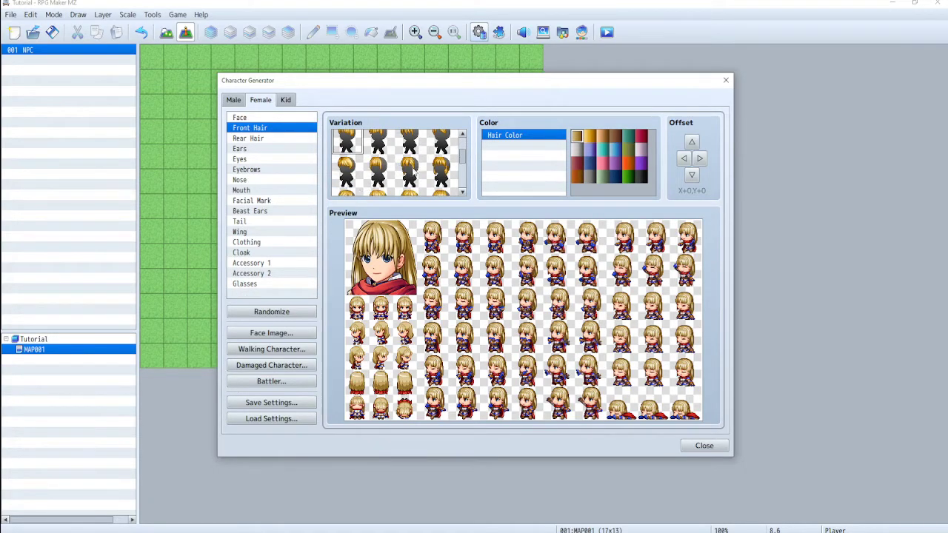
left_click(409, 167)
left_click(441, 167)
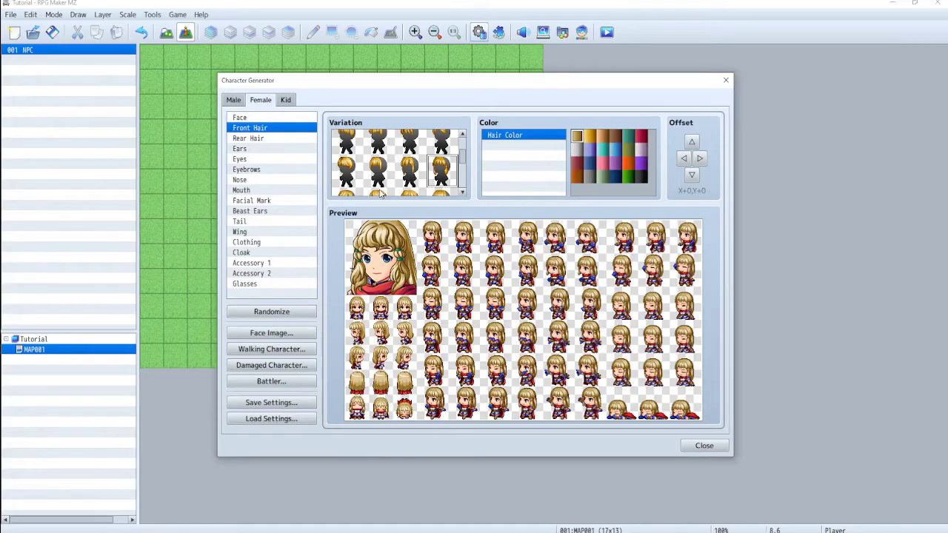
Step: Give the female character the last rear hair variation in the second row and change its hair color
left_click(257, 140)
left_click(409, 152)
left_click(419, 183)
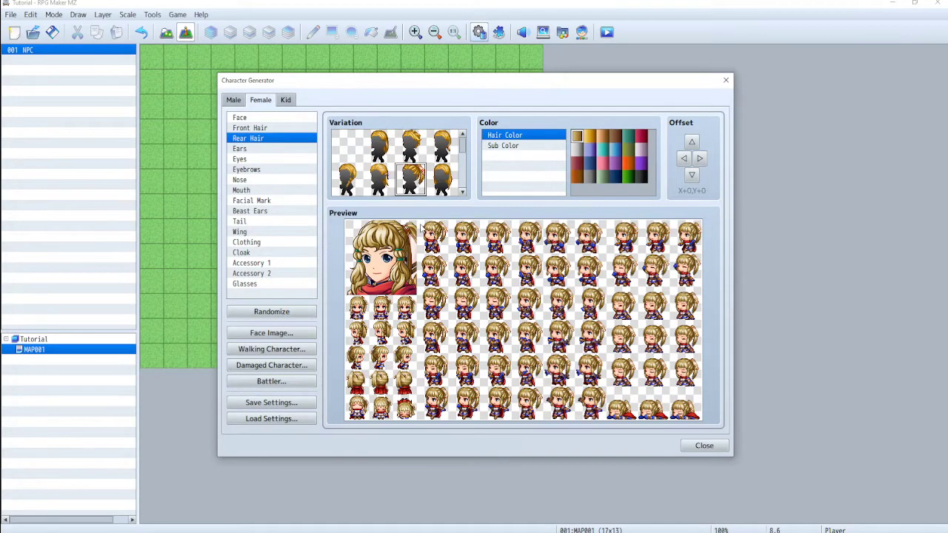
left_click(445, 187)
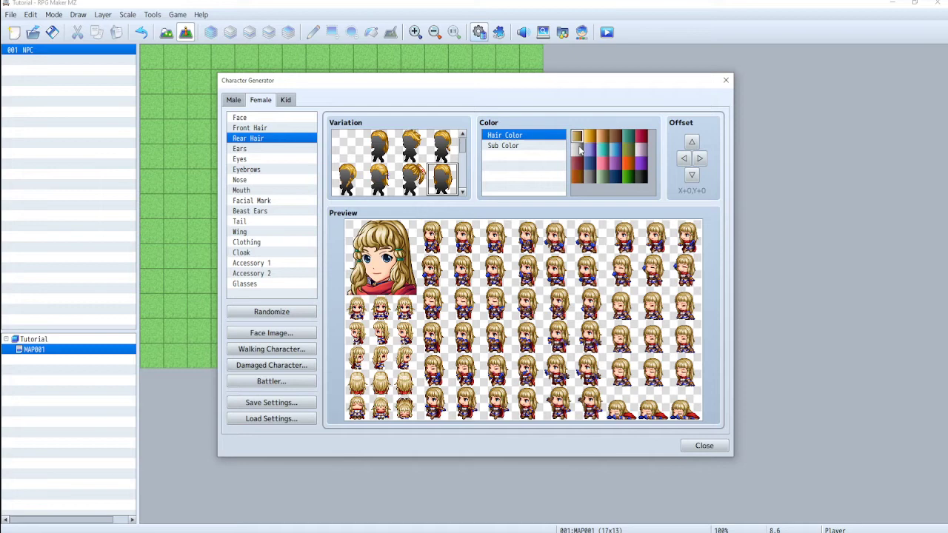
left_click(615, 136)
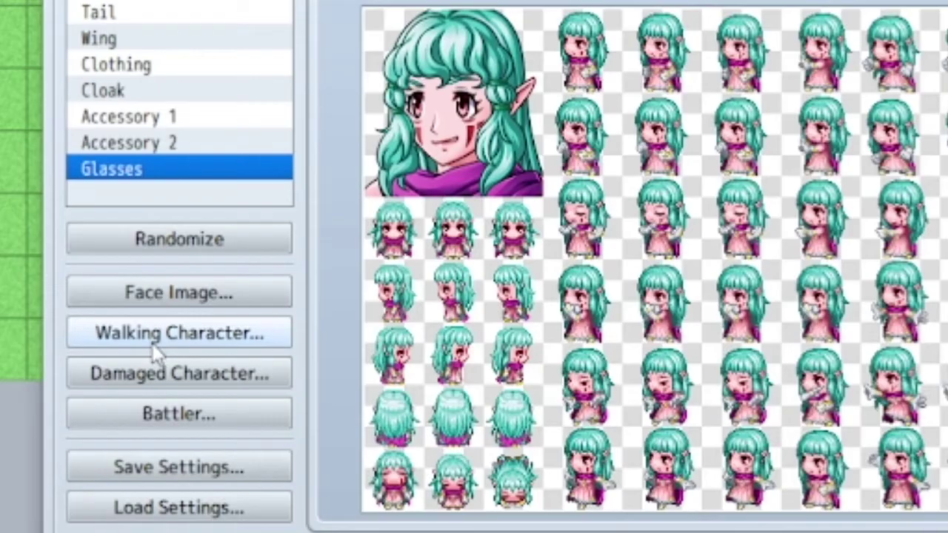
Step: Export the female character's face image as custom_Faces in the project's img/faces folder
left_click(175, 290)
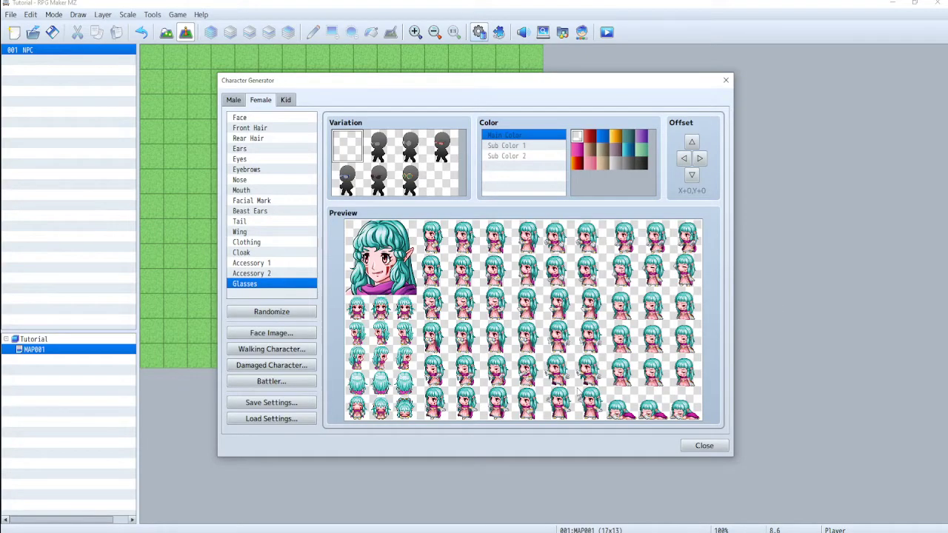
left_click(271, 334)
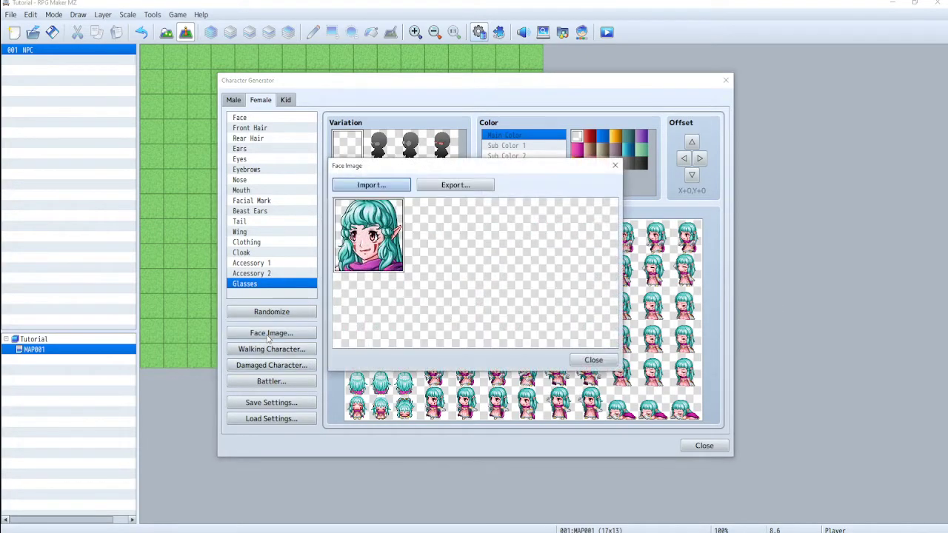
left_click(457, 186)
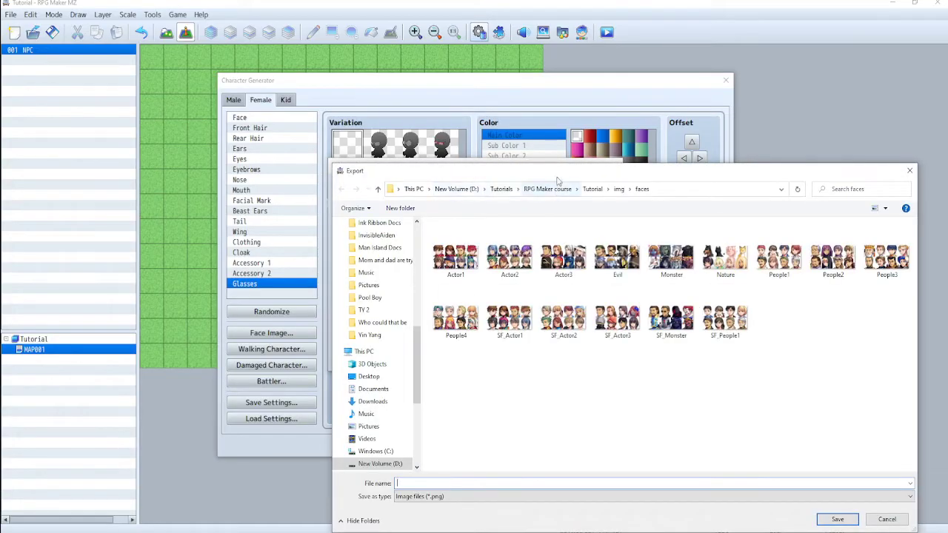
left_click_drag(558, 181, 475, 109)
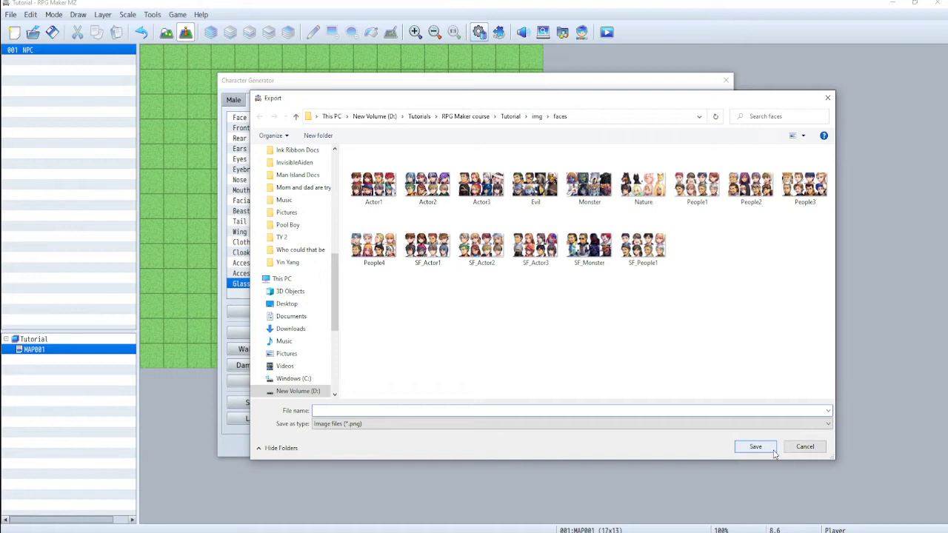
left_click(735, 411)
type("custom_Faces")
key("Return")
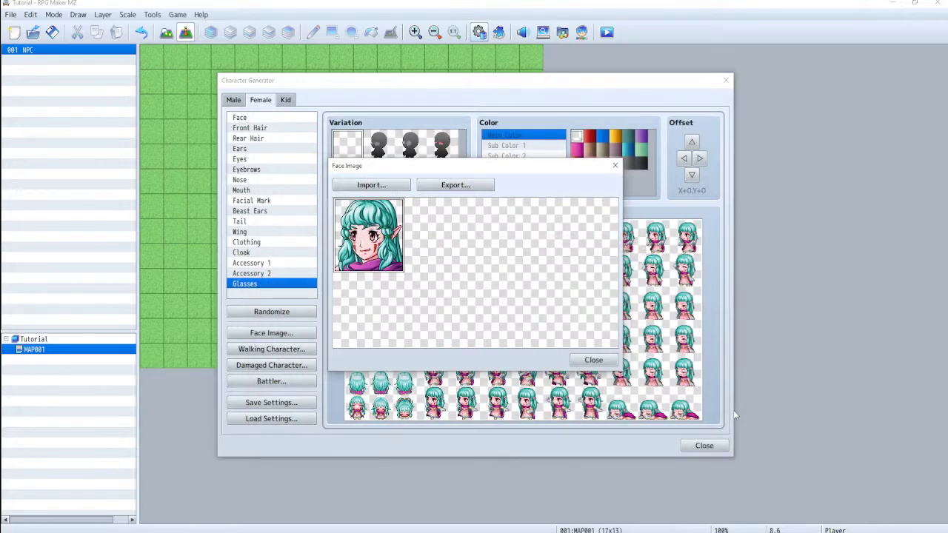
left_click(592, 360)
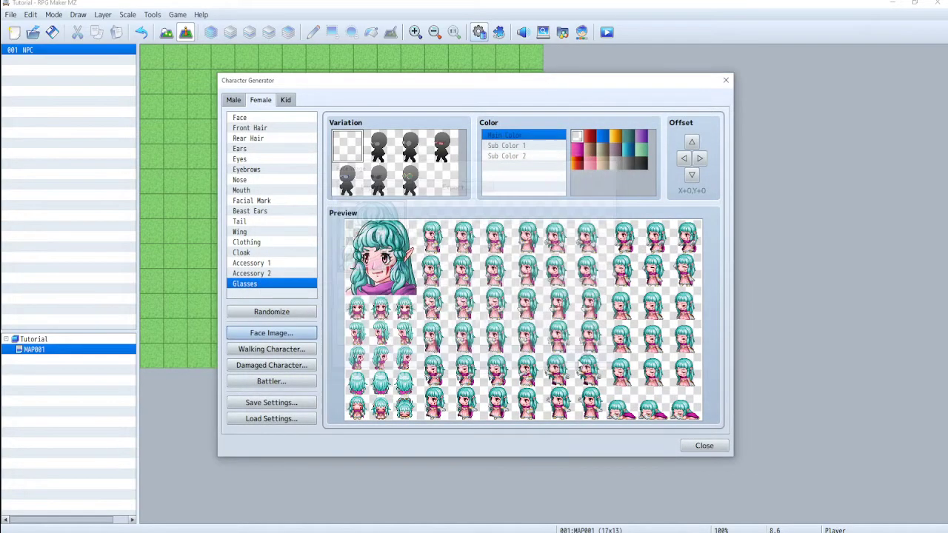
Step: Import the custom_Faces sheet into the face image and place the current face in the third slot of the second row
left_click(285, 334)
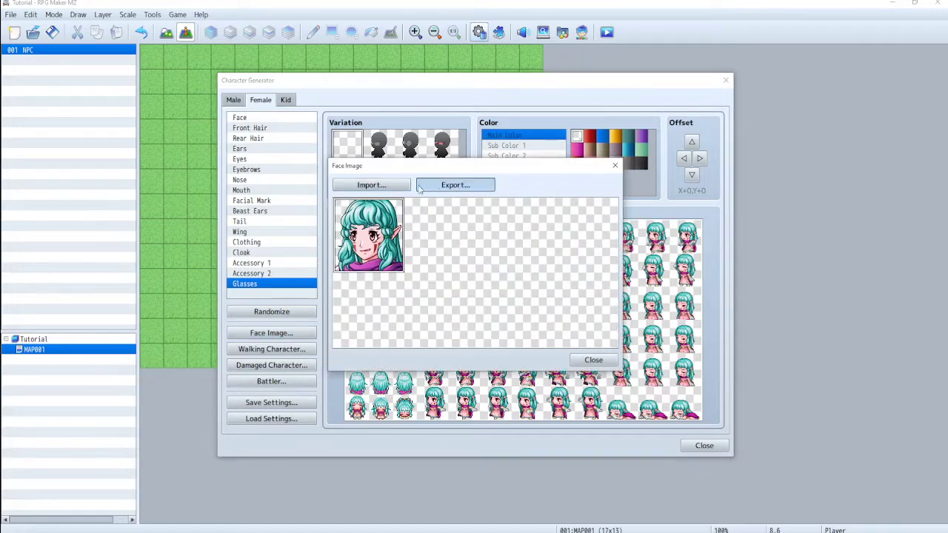
left_click(377, 185)
left_click(528, 182)
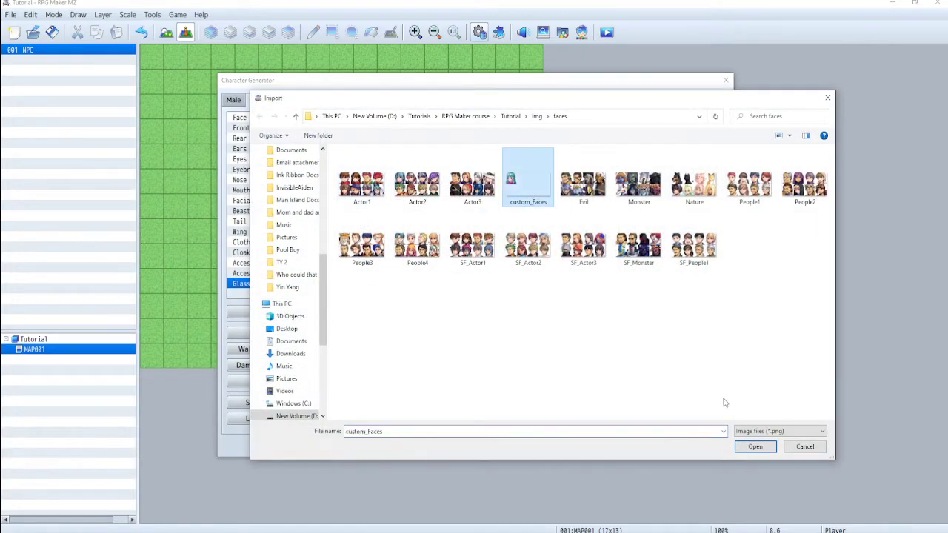
left_click(762, 447)
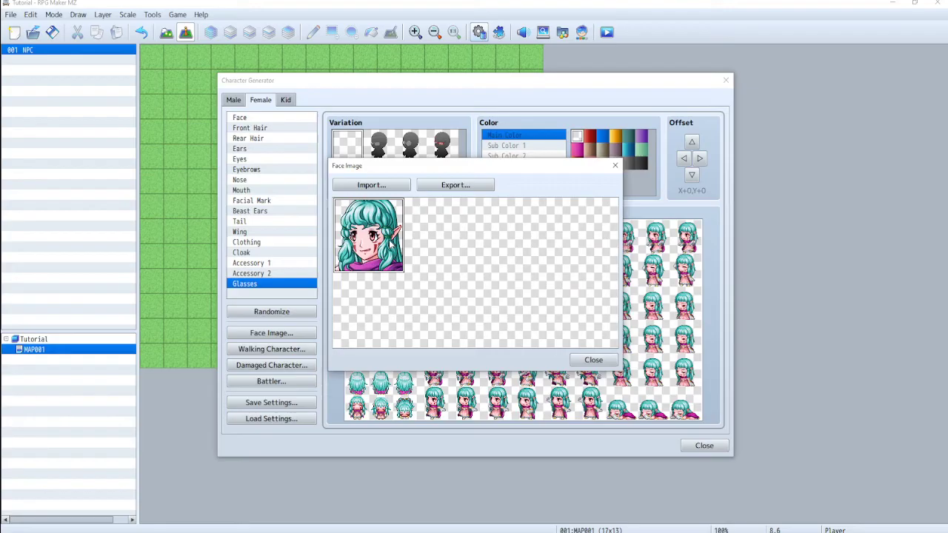
left_click_drag(460, 248, 601, 329)
left_click_drag(509, 320, 401, 317)
left_click_drag(464, 311, 544, 311)
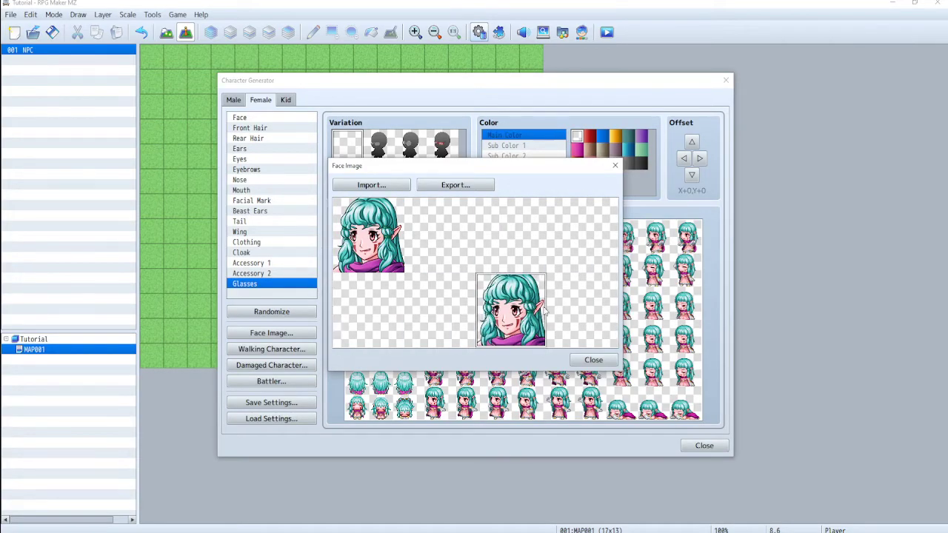
left_click(594, 360)
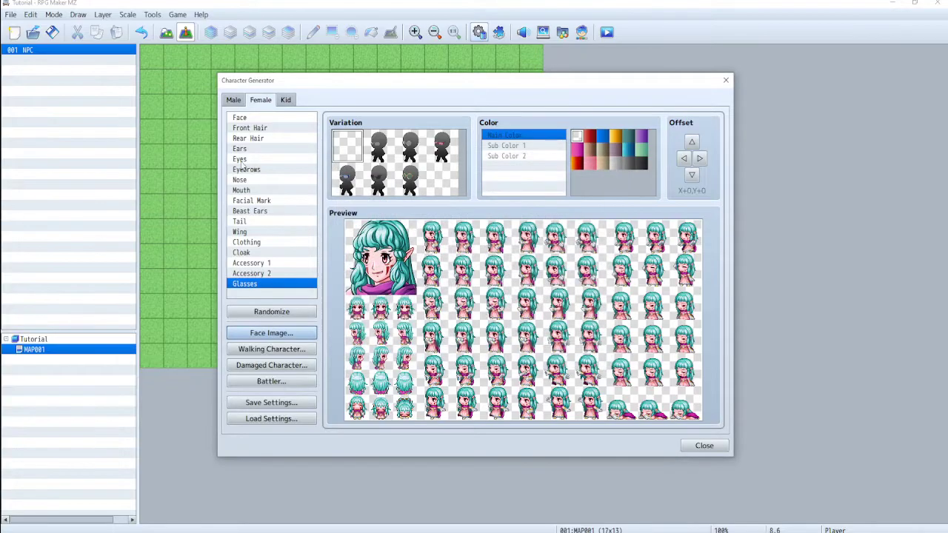
Step: Change the female character's eyes to the narrowed, half-closed variation in the third column, one row below the current eyes
left_click(242, 119)
left_click(245, 127)
left_click(248, 140)
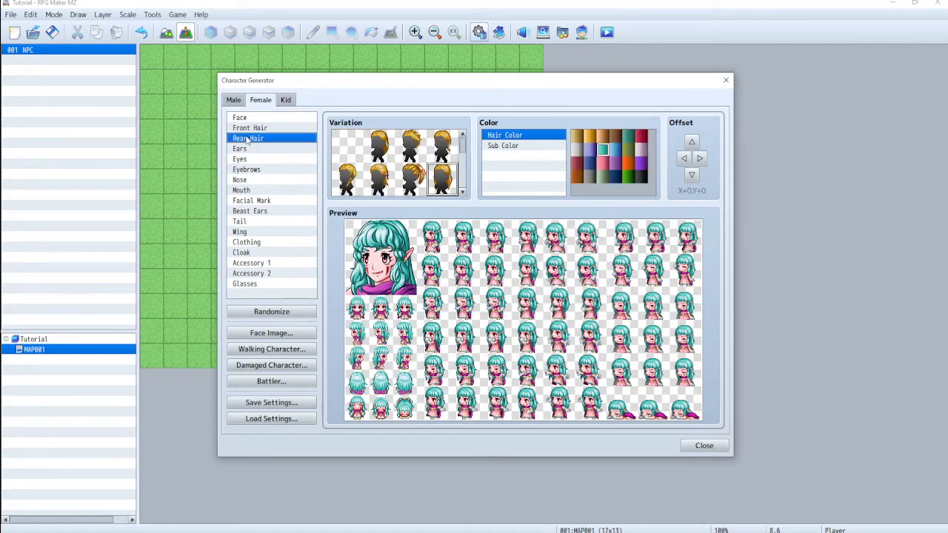
left_click(255, 149)
left_click(255, 160)
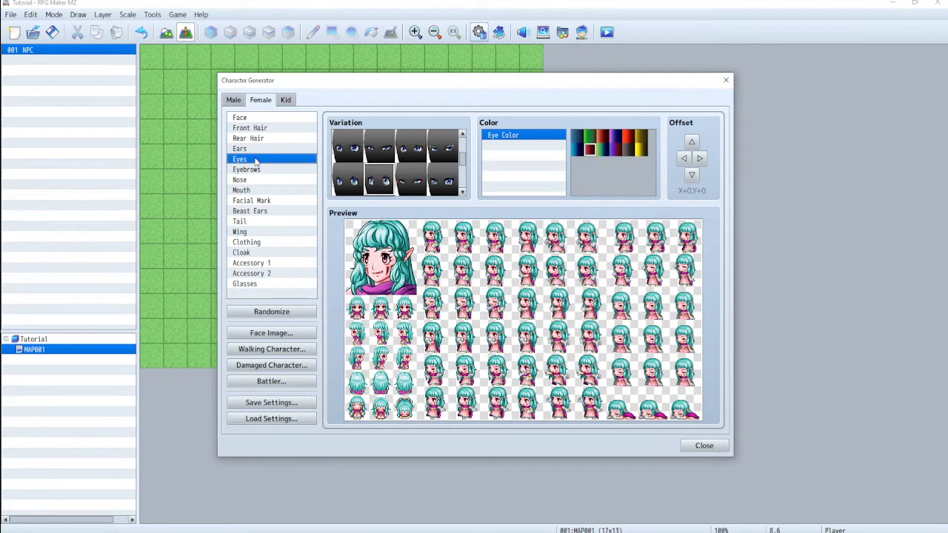
scroll(437, 194, "down", 2)
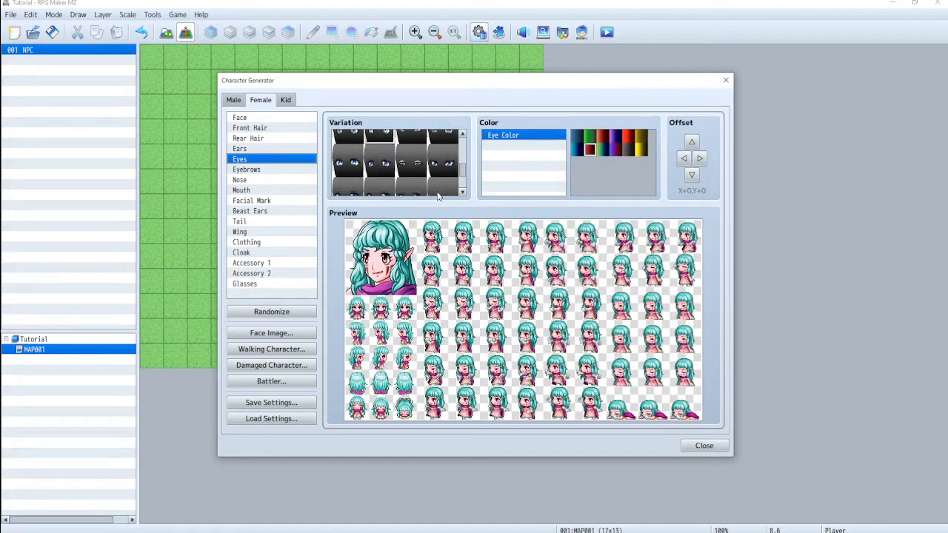
left_click(404, 153)
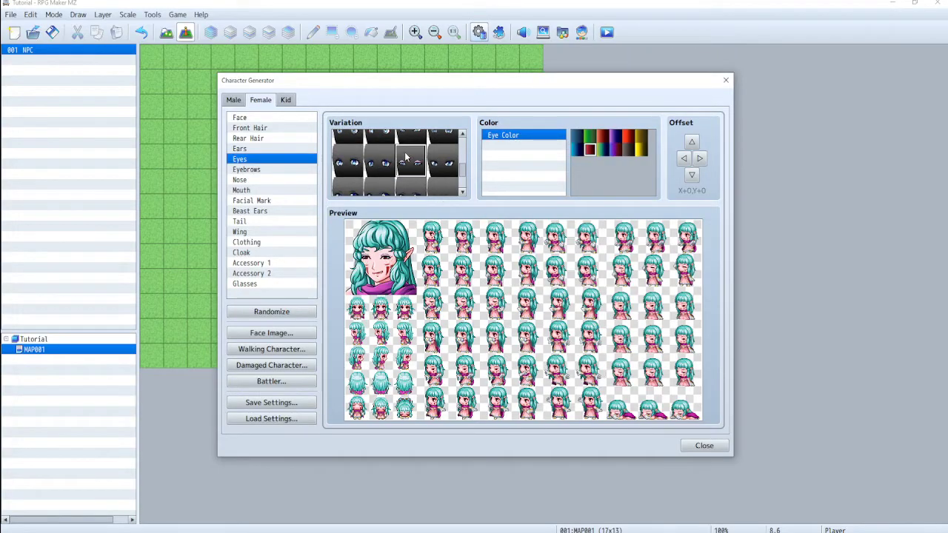
Step: Change the female character's mouth to the small, closed, unsmiling variation in the fourth column
left_click(243, 190)
scroll(396, 173, "down", 1)
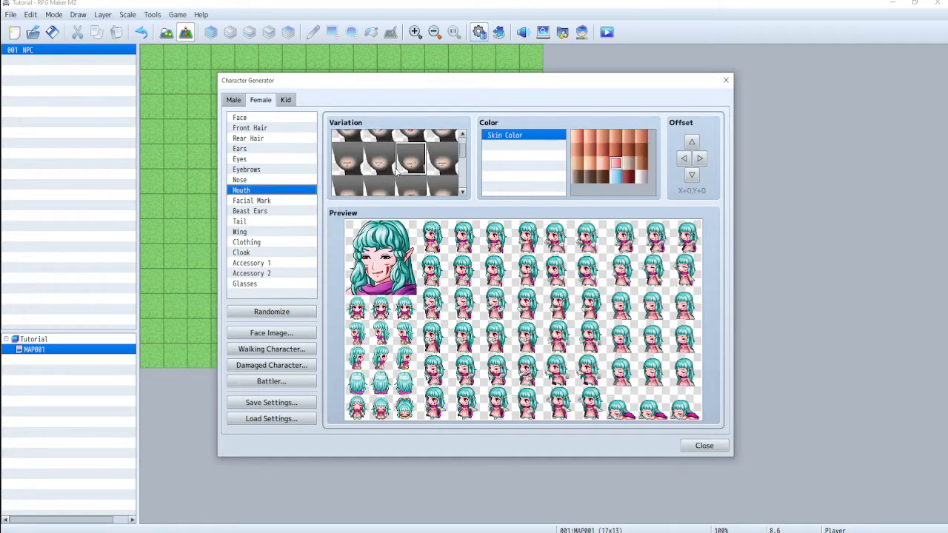
scroll(397, 172, "down", 2)
left_click(445, 145)
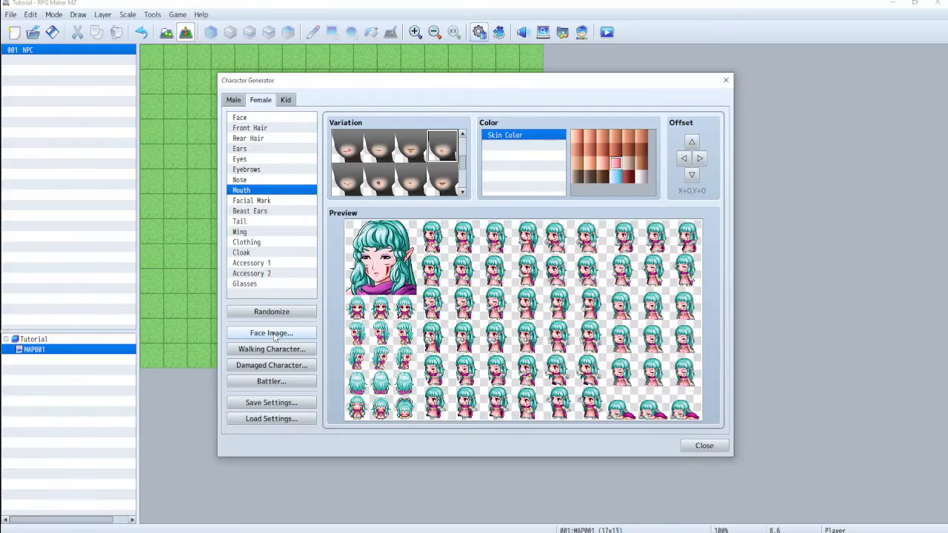
Step: Place the current face in the second slot of the first row and export the sheet over the existing custom_Faces file
left_click(271, 333)
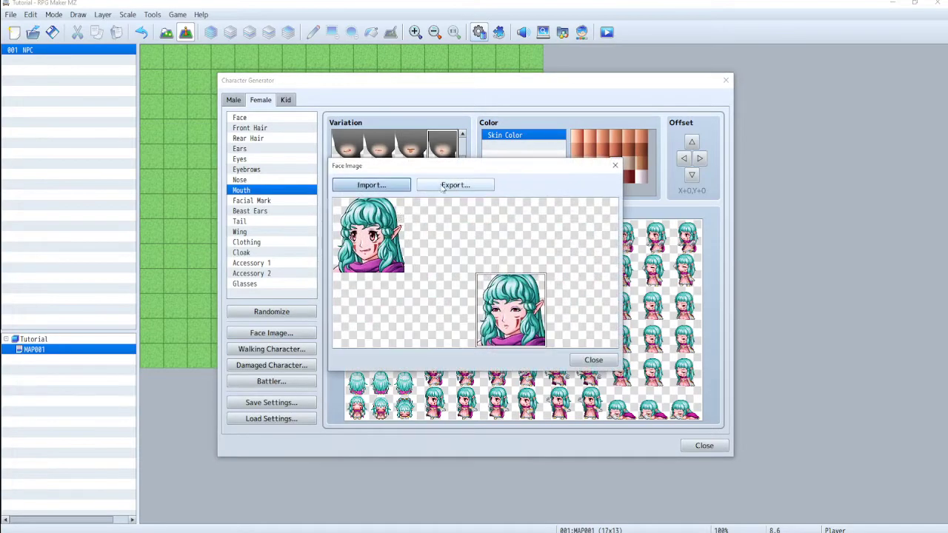
left_click(422, 254)
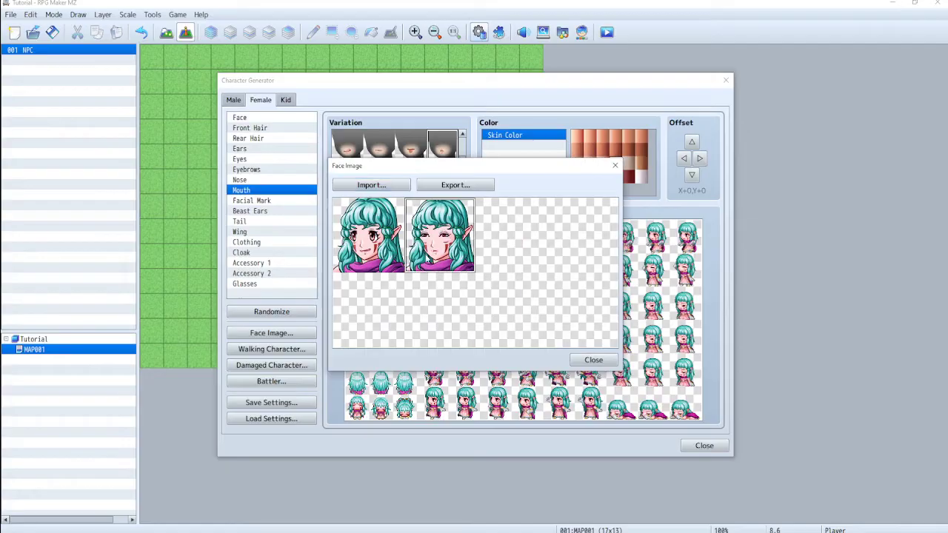
left_click(458, 186)
left_click(528, 191)
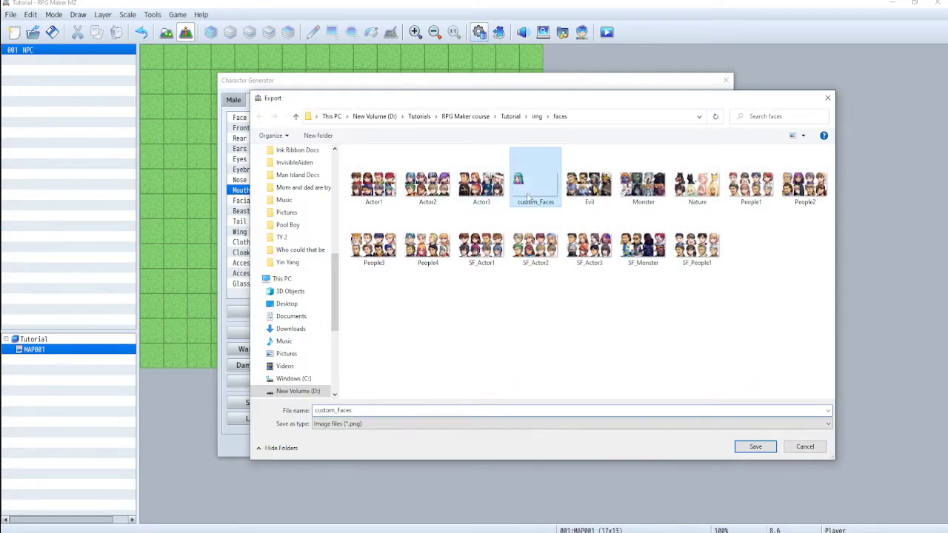
left_click(755, 447)
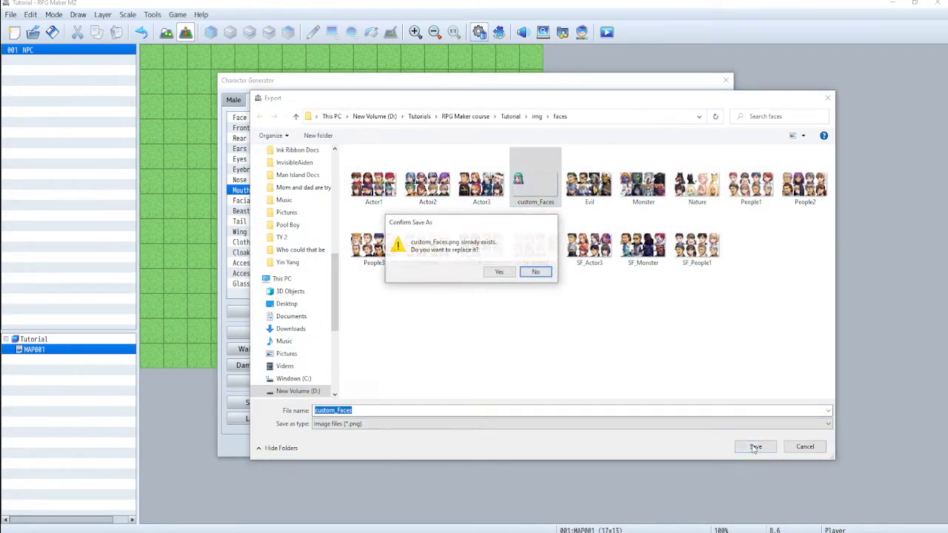
left_click(500, 273)
Step: Import the updated custom_Faces sheet into the face image and place the current face in the third slot of the first row
left_click(374, 185)
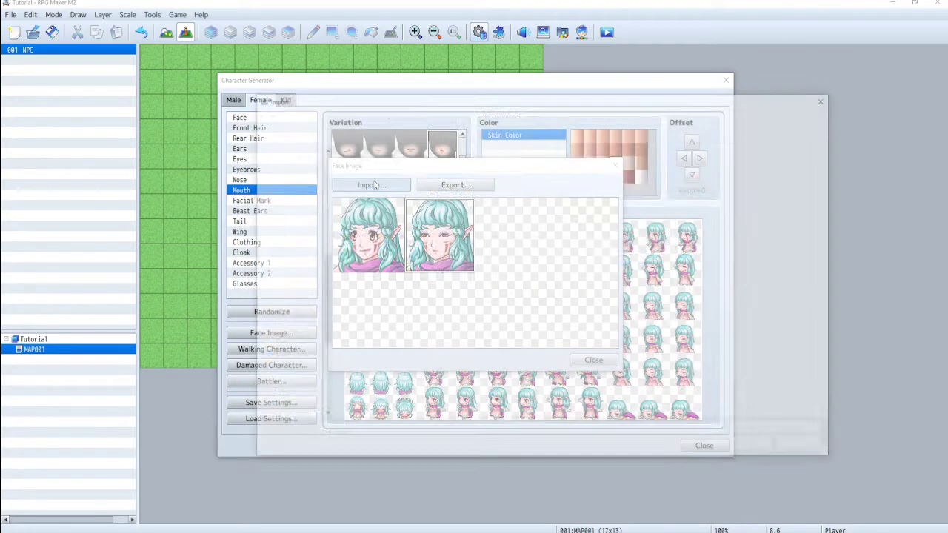
left_click(519, 188)
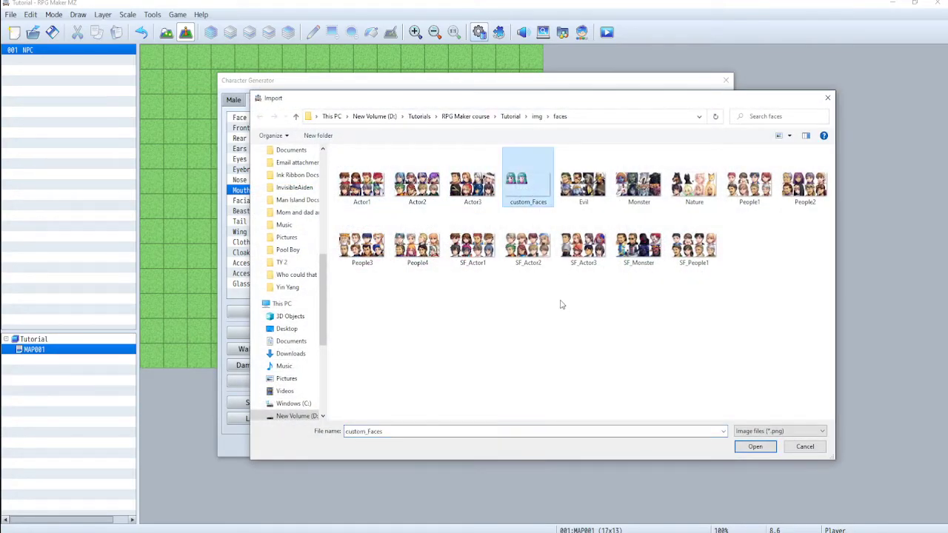
left_click(756, 447)
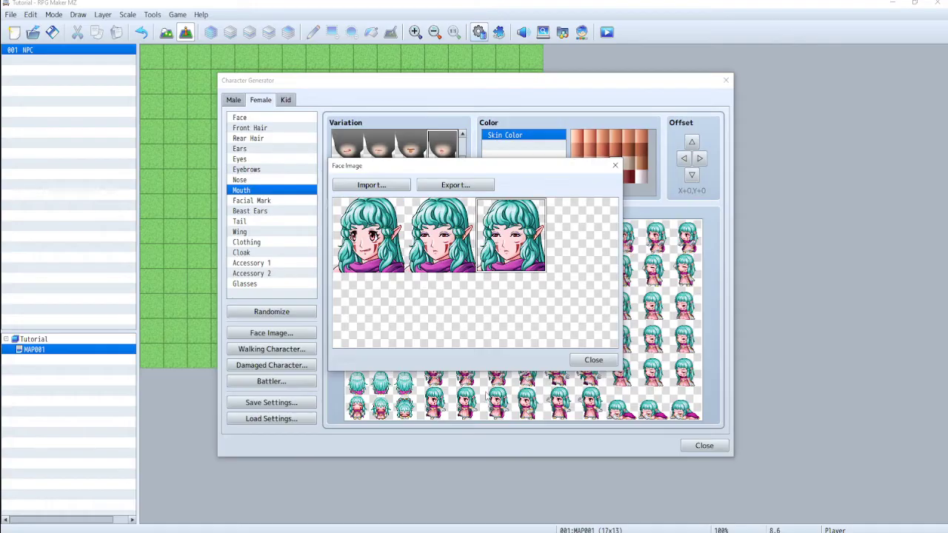
left_click(593, 361)
Step: Give the female character closed, smiling eyes and the open, laughing mouth variation in the first column
left_click(239, 159)
left_click(249, 191)
scroll(417, 188, "down", 1)
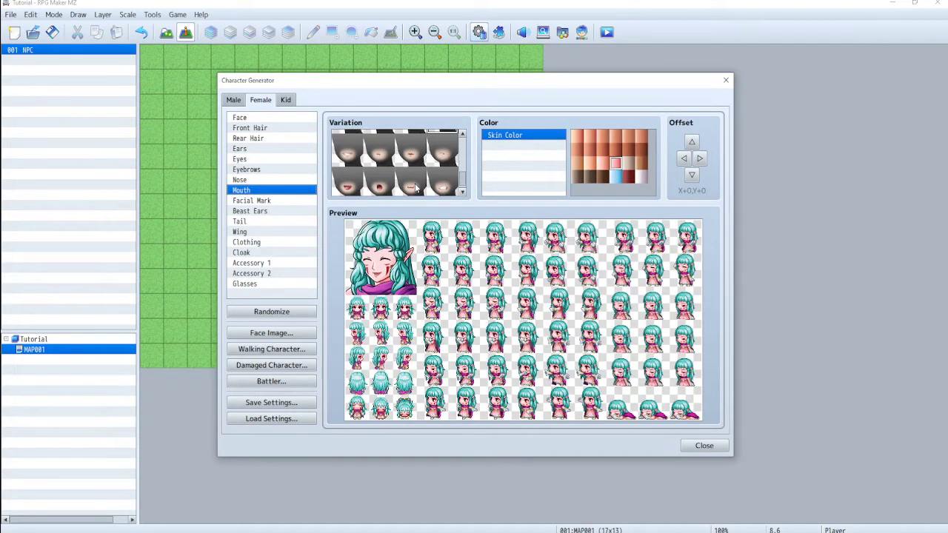
left_click(346, 157)
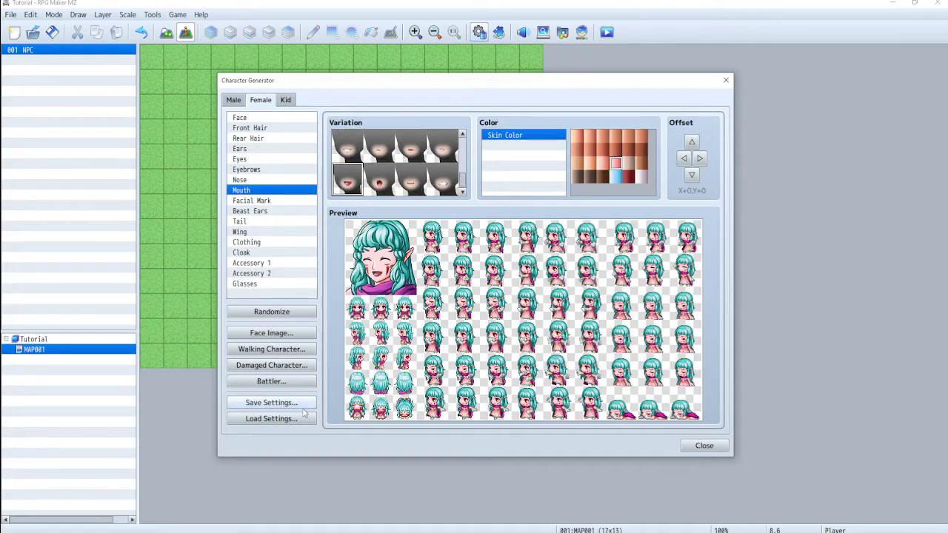
Step: Export the face image with the laughing face in the third slot, replacing the existing custom_Faces file
left_click(299, 335)
left_click(455, 187)
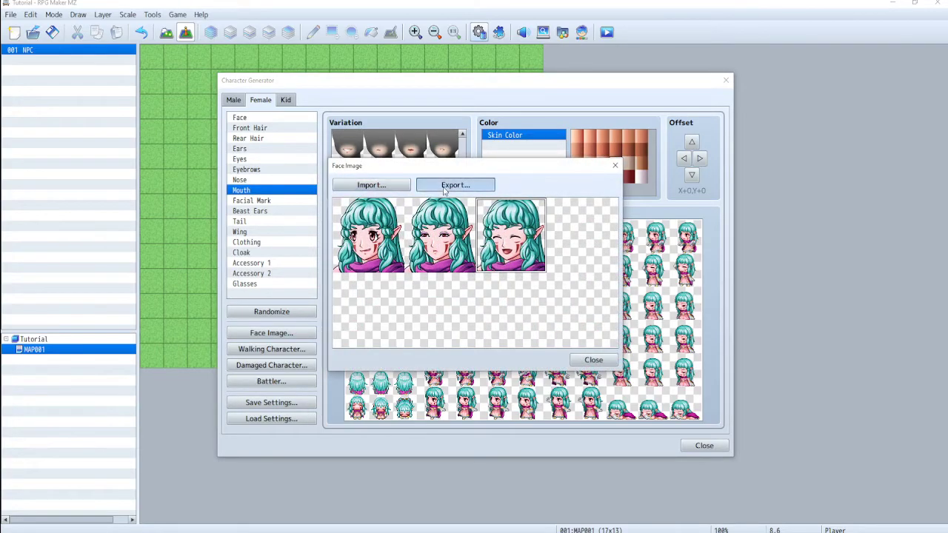
left_click(535, 184)
left_click(755, 446)
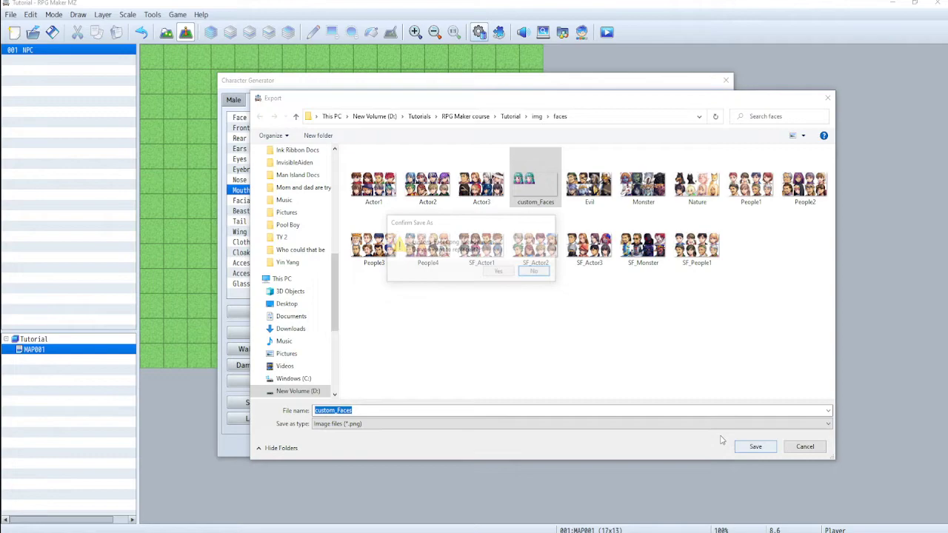
left_click(499, 272)
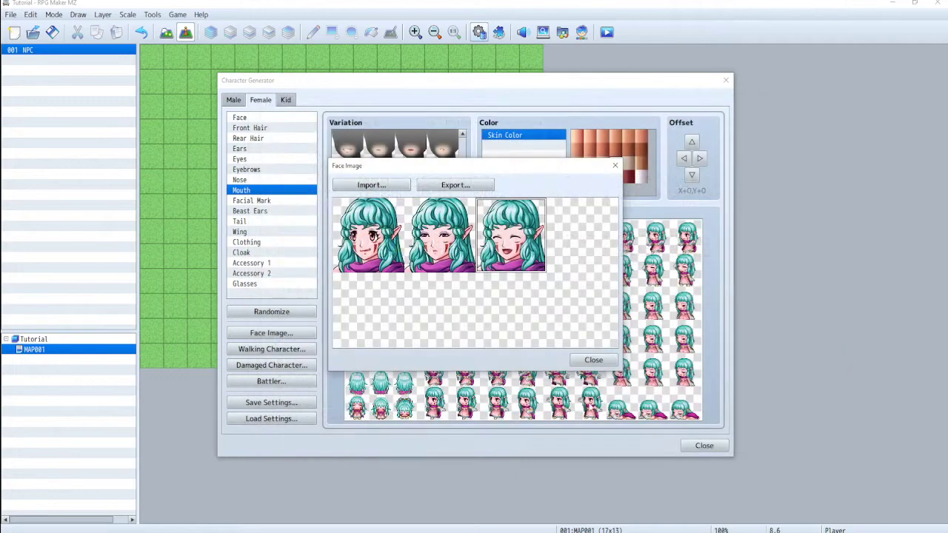
Step: Reload the custom_Faces sheet with all three expressions into the face image and close the face image window
left_click(386, 188)
left_click(524, 189)
left_click(753, 445)
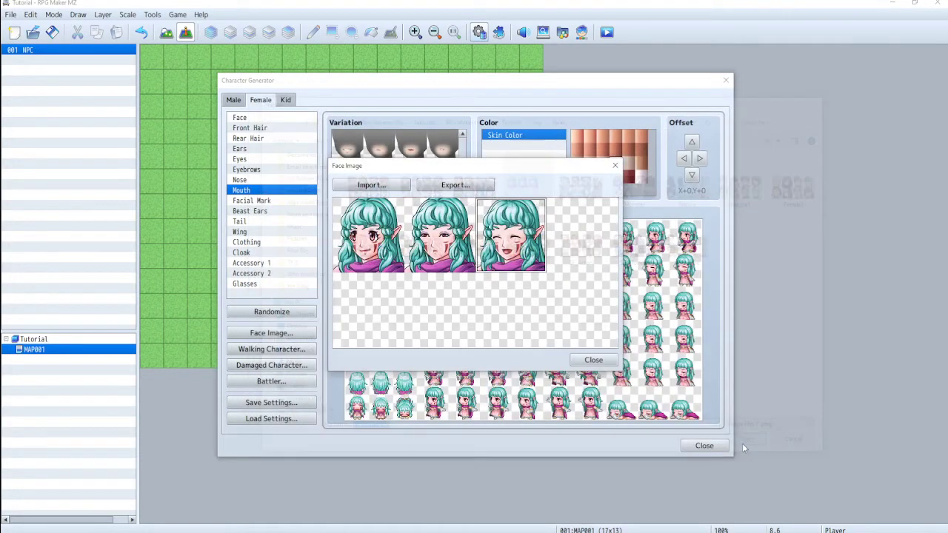
left_click(593, 360)
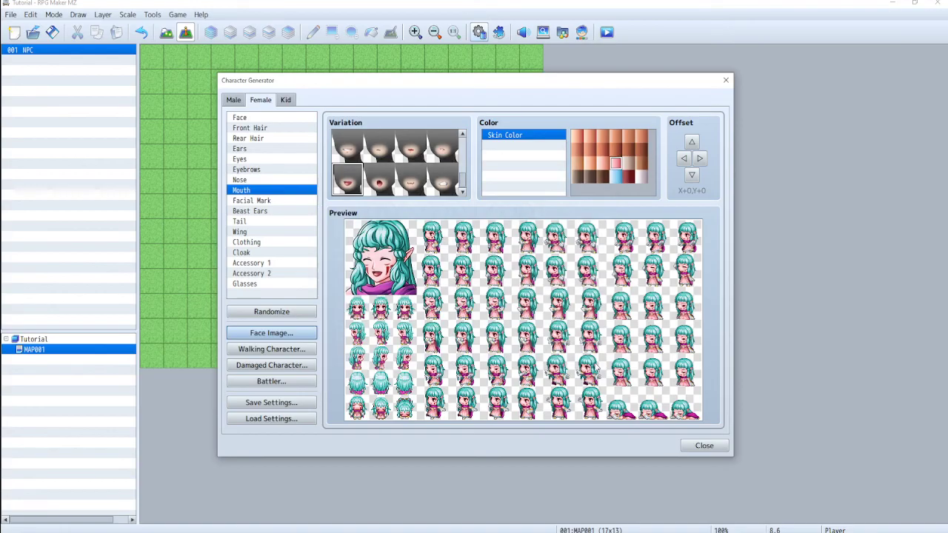
Step: Export the walking character sprites as custom_char in the project's img/characters folder
left_click(288, 353)
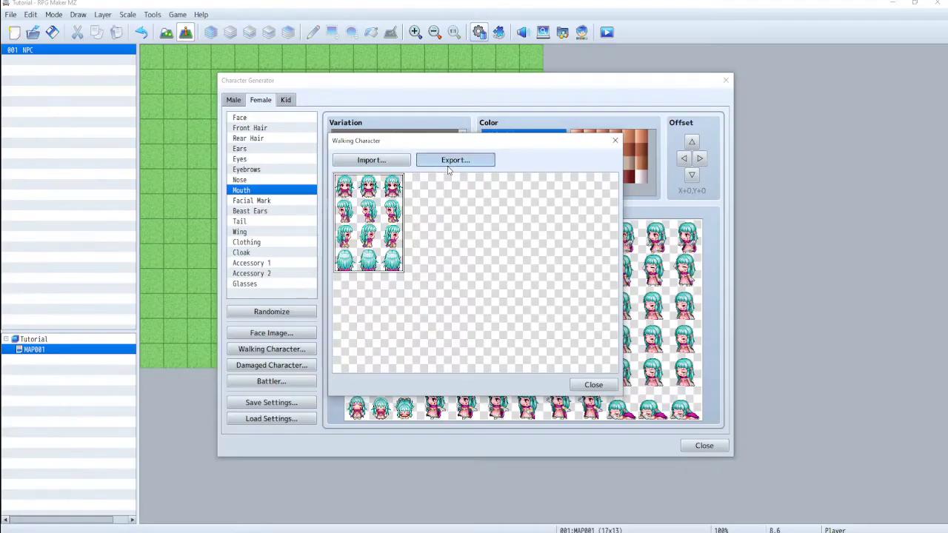
left_click(599, 95)
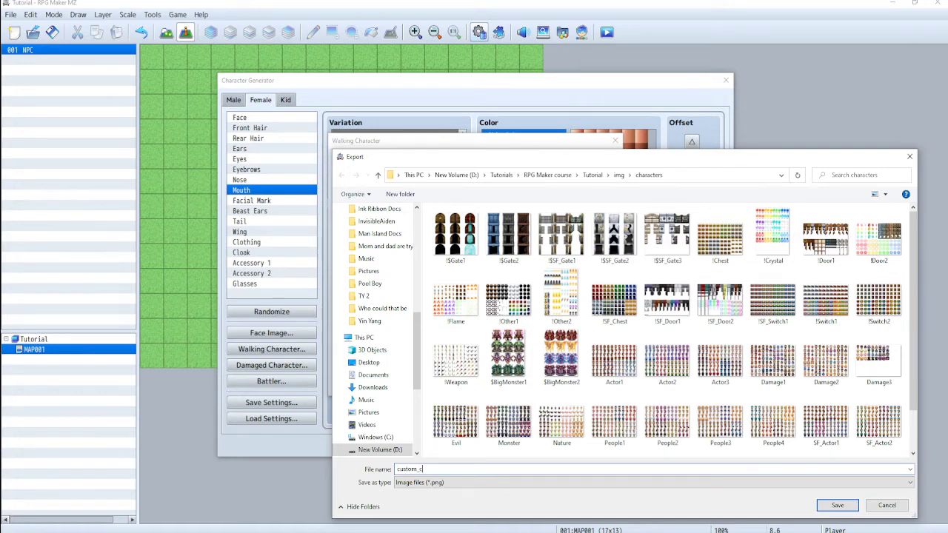
key("Return")
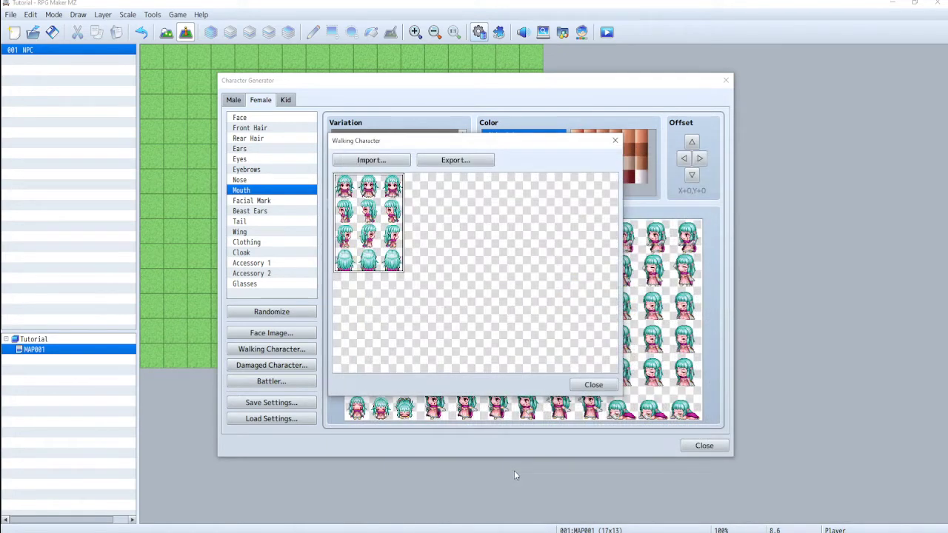
left_click(590, 389)
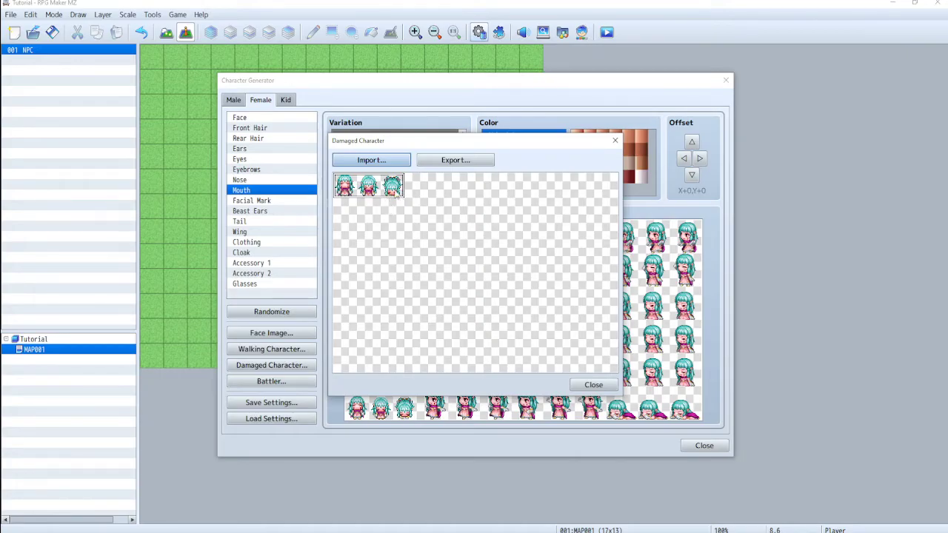
Step: Export the damaged character sprites as custom_char_fall in the project's img/characters folder
left_click(455, 160)
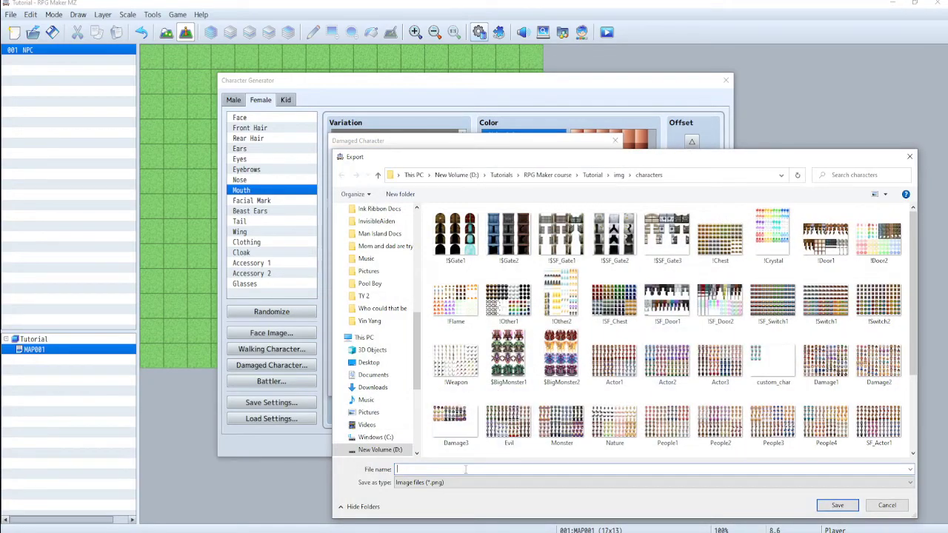
type("c")
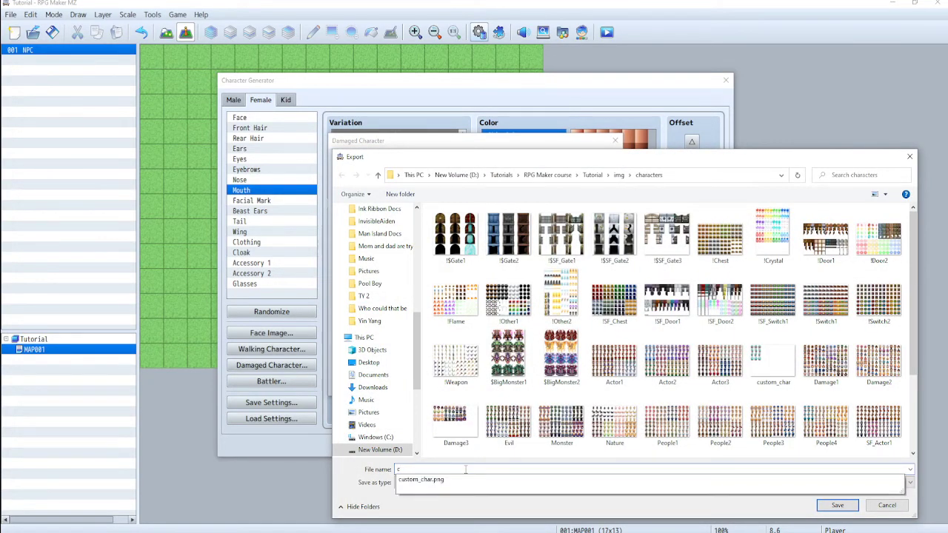
type("ustom_char_fall")
key("Return")
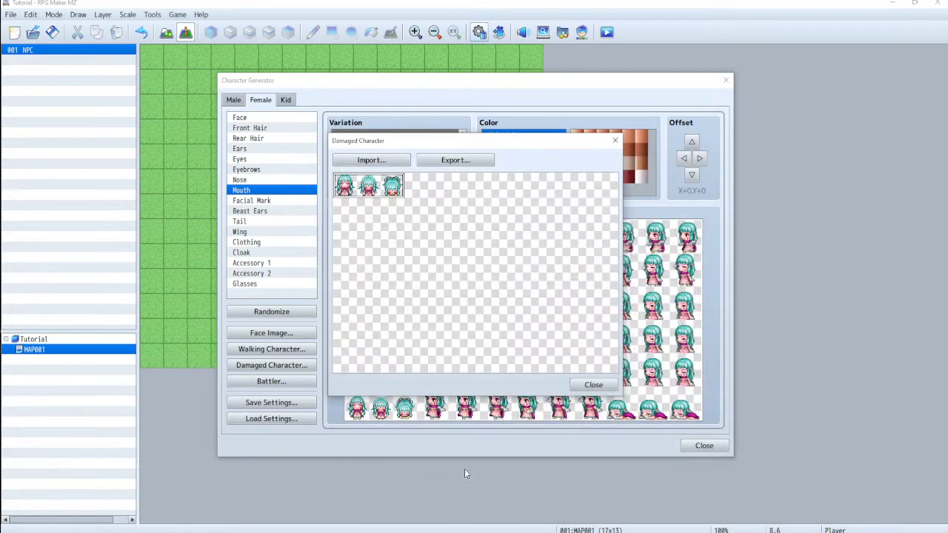
left_click(592, 385)
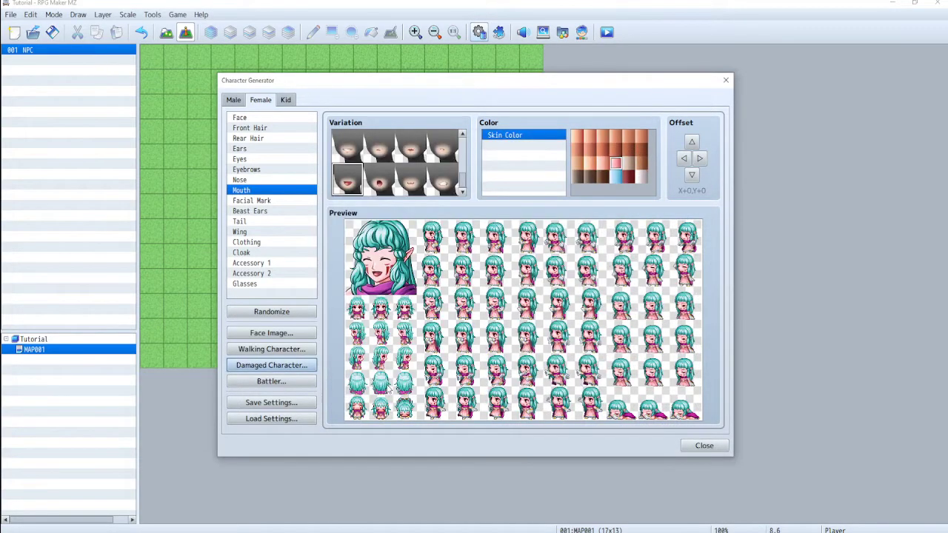
Step: Export the battler sprites as custom_char_battle in the project's img/sv_actors folder
left_click(271, 380)
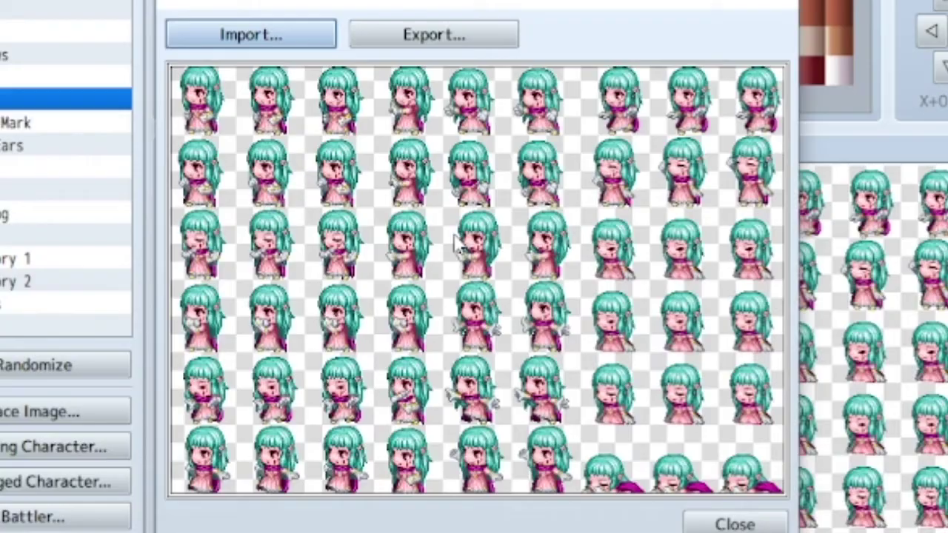
left_click(433, 34)
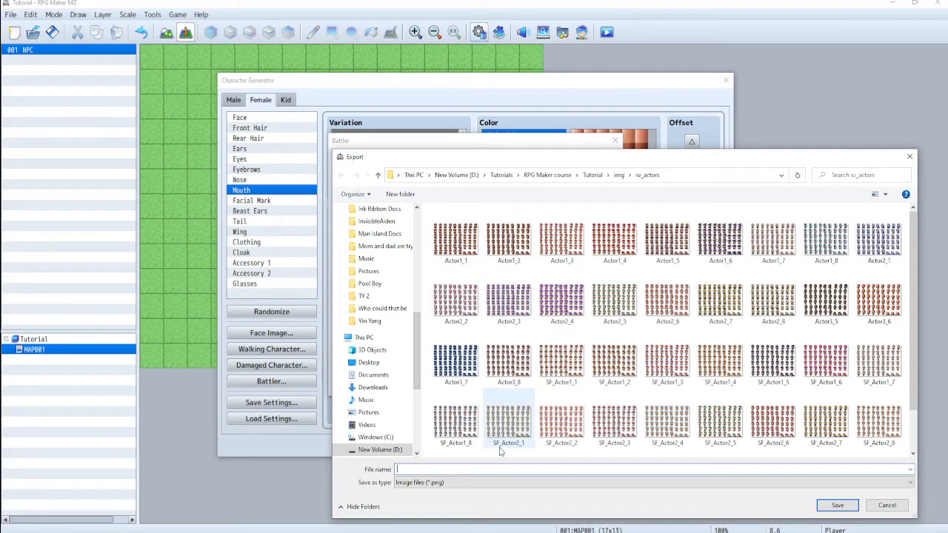
type("cu")
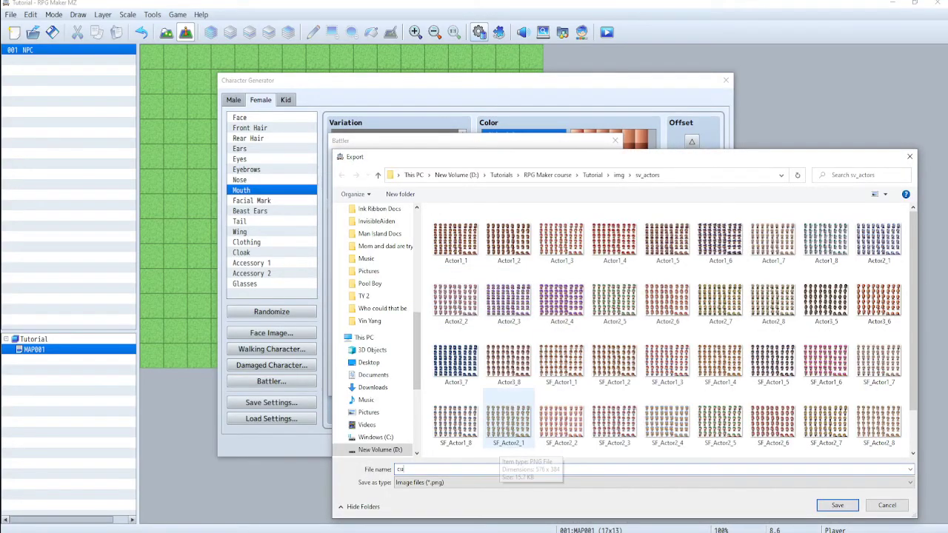
type("stom_char_battle")
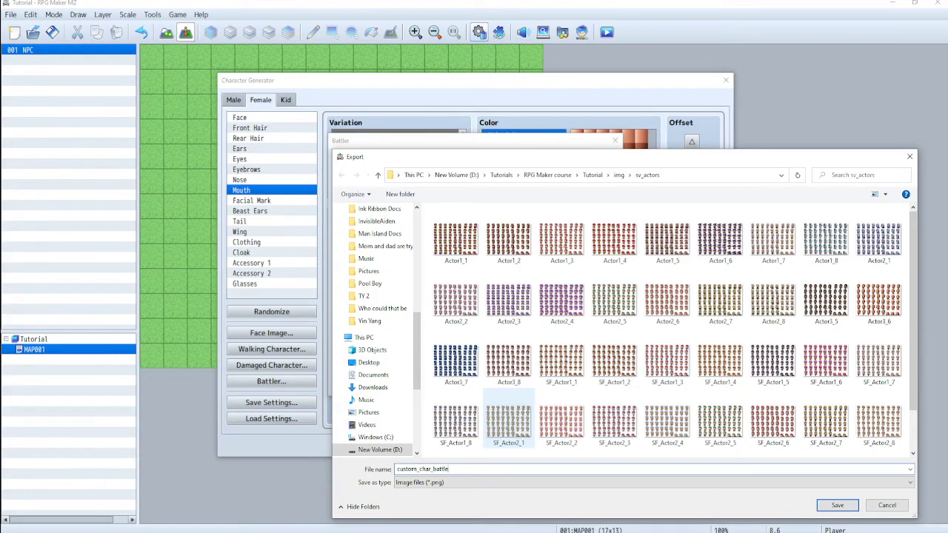
key("Return")
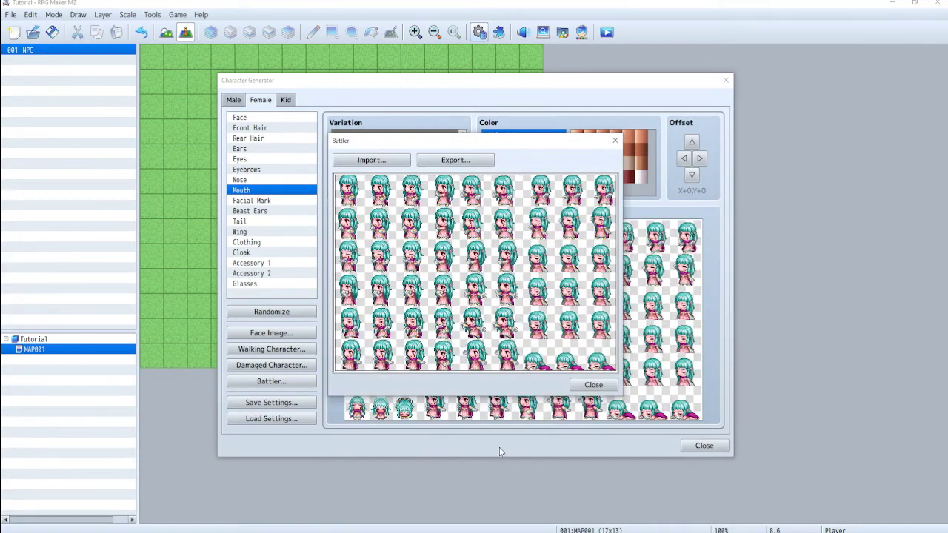
left_click(593, 384)
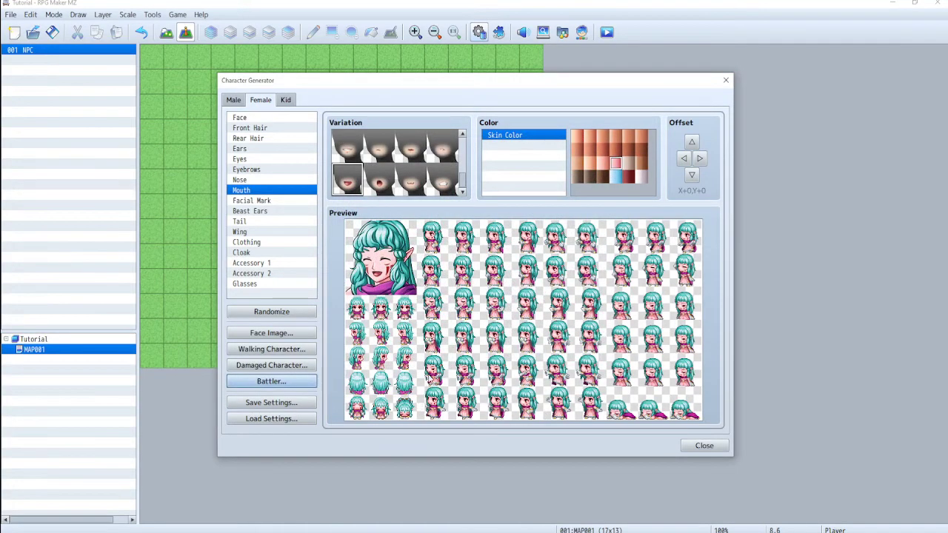
Step: View the save dialog for the character settings, cancel it without saving, and close the Character Generator
left_click(280, 404)
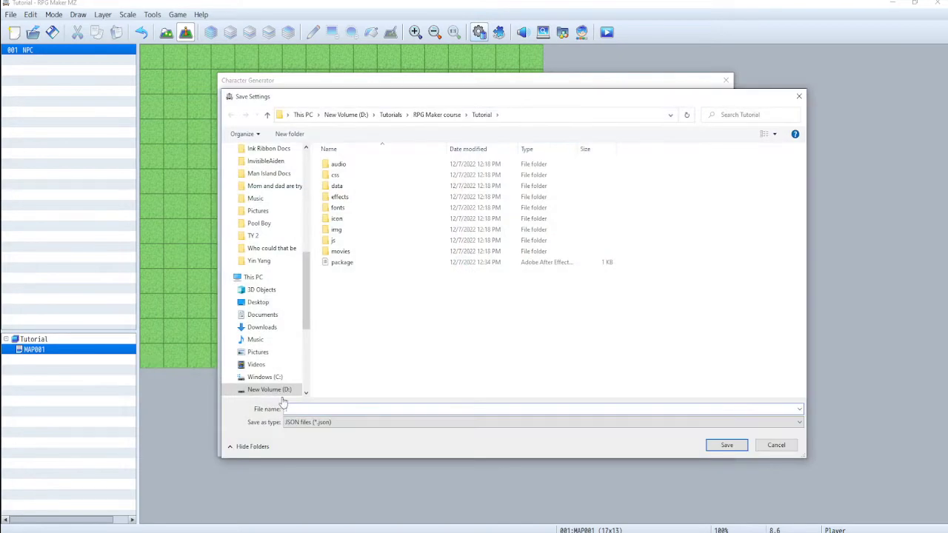
left_click(775, 446)
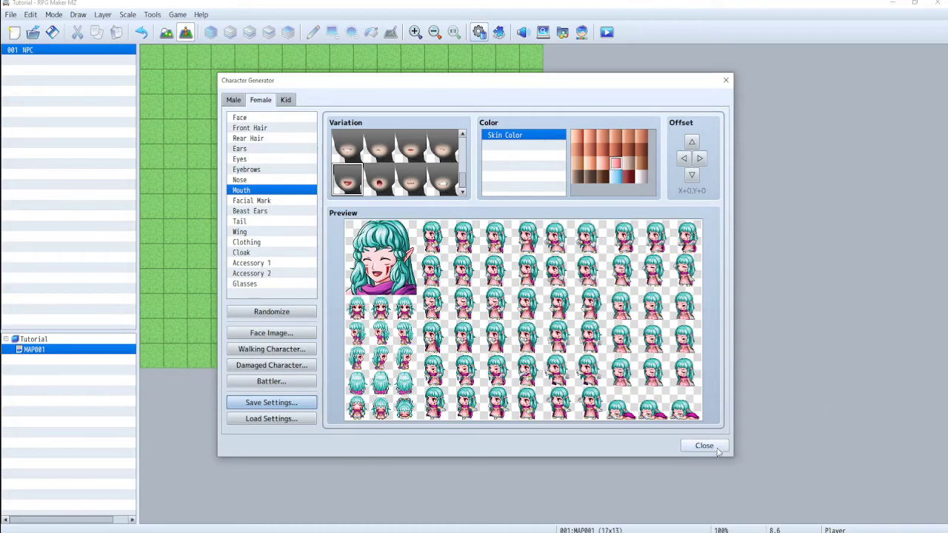
left_click(694, 450)
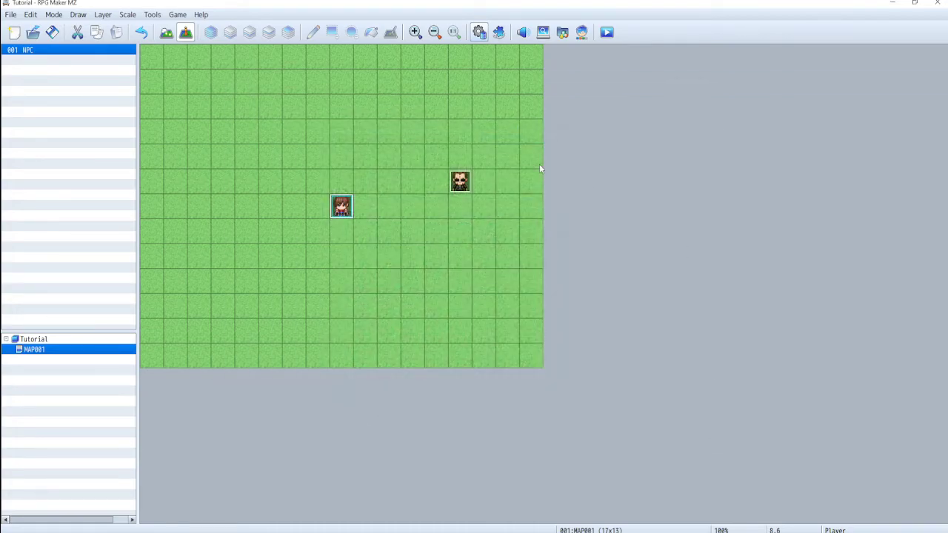
Step: Open the database and set the face image of actor 0001 to the first face in custom_Faces
left_click(480, 33)
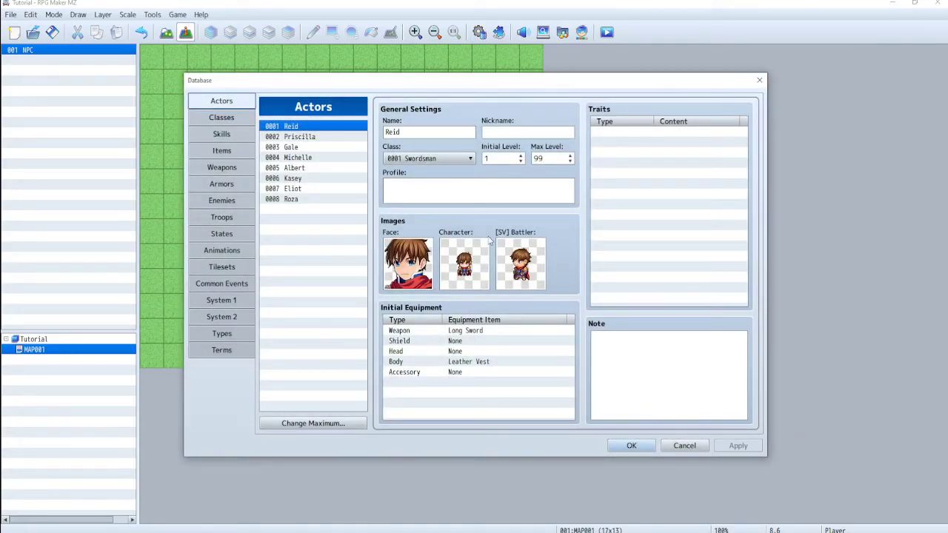
left_click(408, 132)
double_click(407, 263)
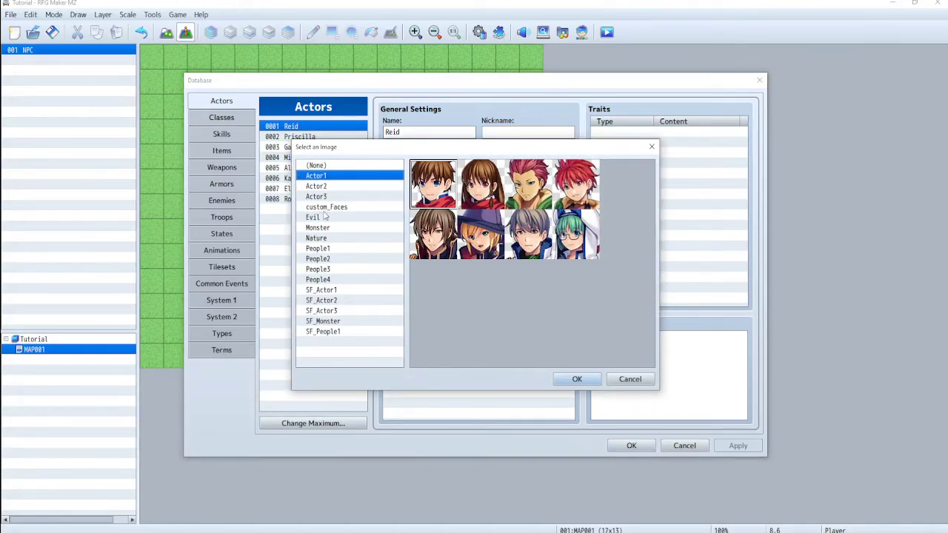
left_click(337, 211)
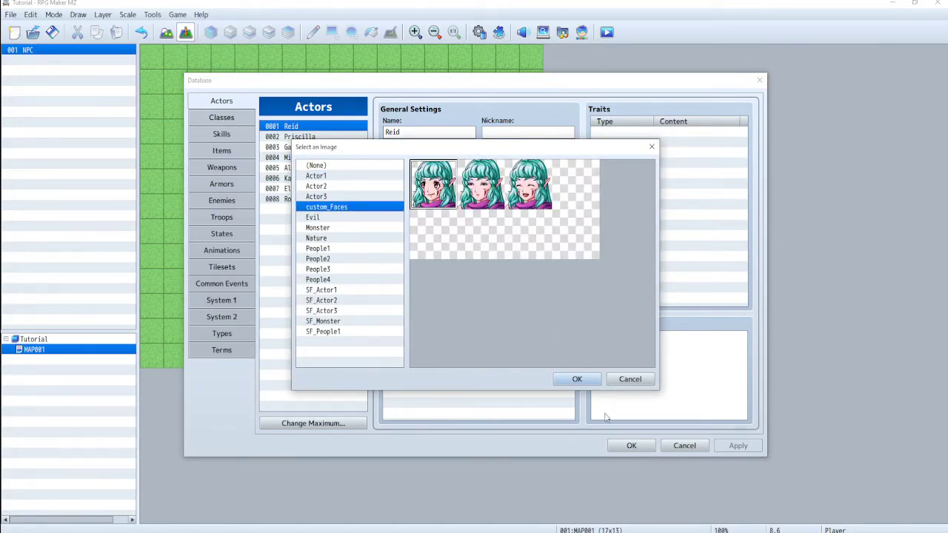
left_click(577, 379)
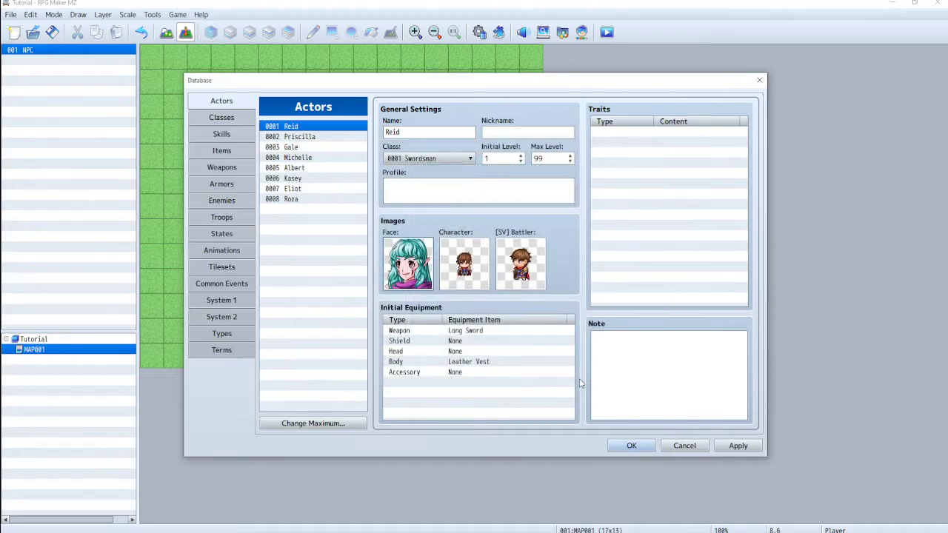
Step: Rename actor 0001 to Wedgie and set the class to 0002 Sorcerer
double_click(404, 132)
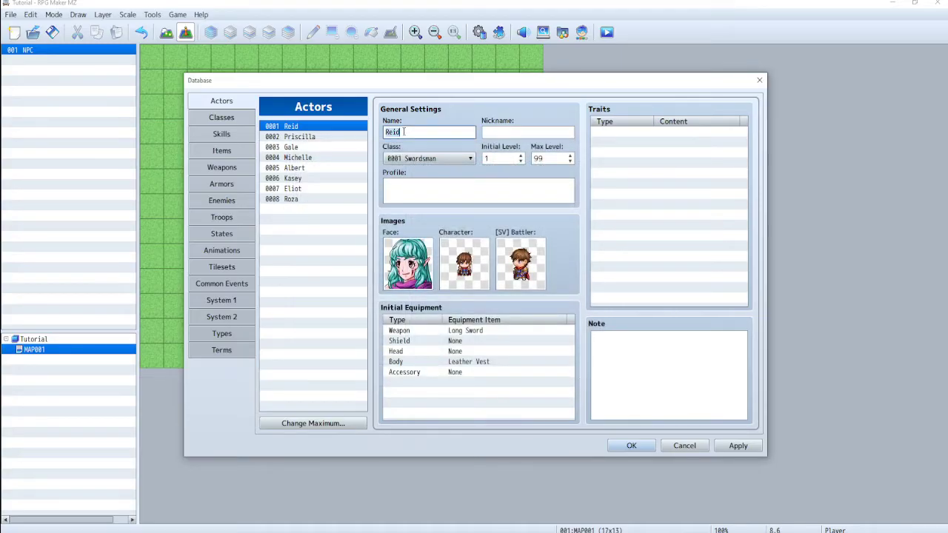
double_click(404, 132)
type("R")
left_click(459, 159)
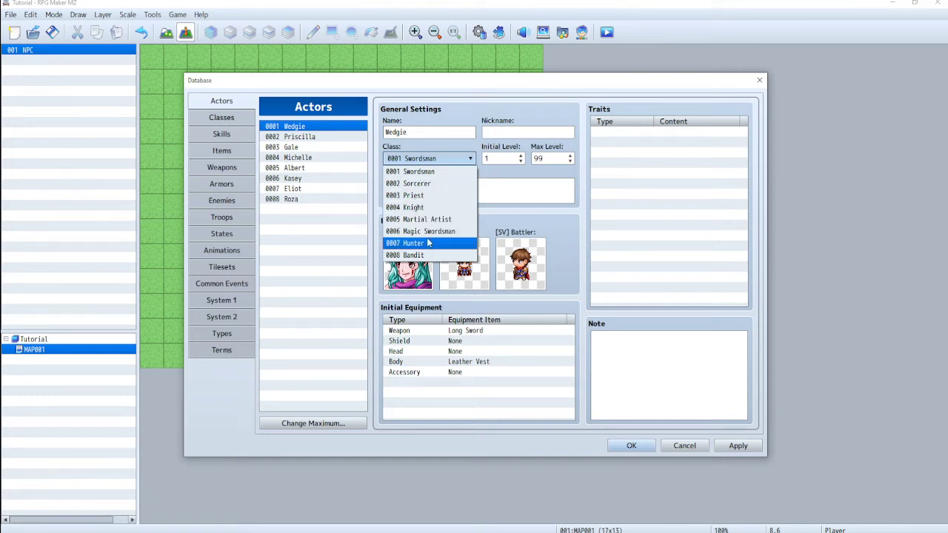
left_click(413, 183)
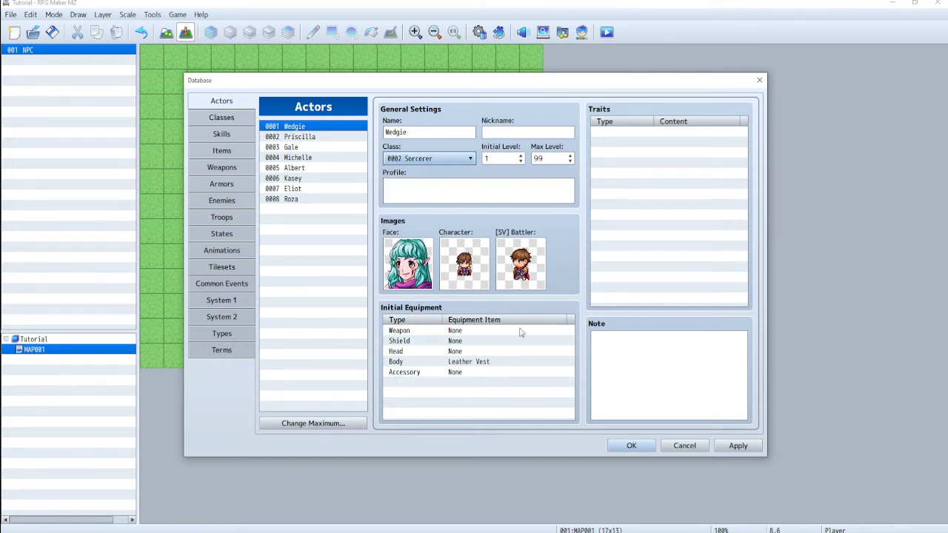
Step: Set the actor's walking character image to the custom_char sprites
double_click(464, 263)
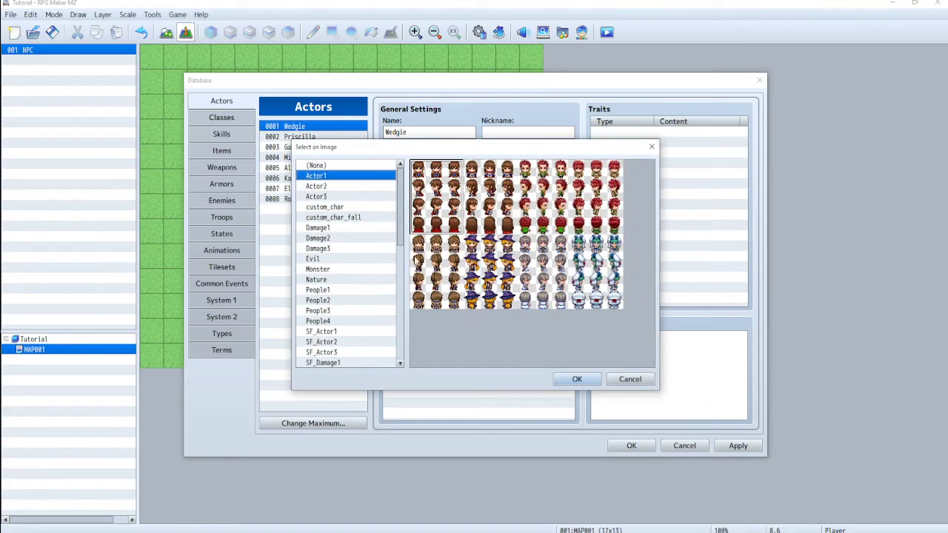
left_click(338, 209)
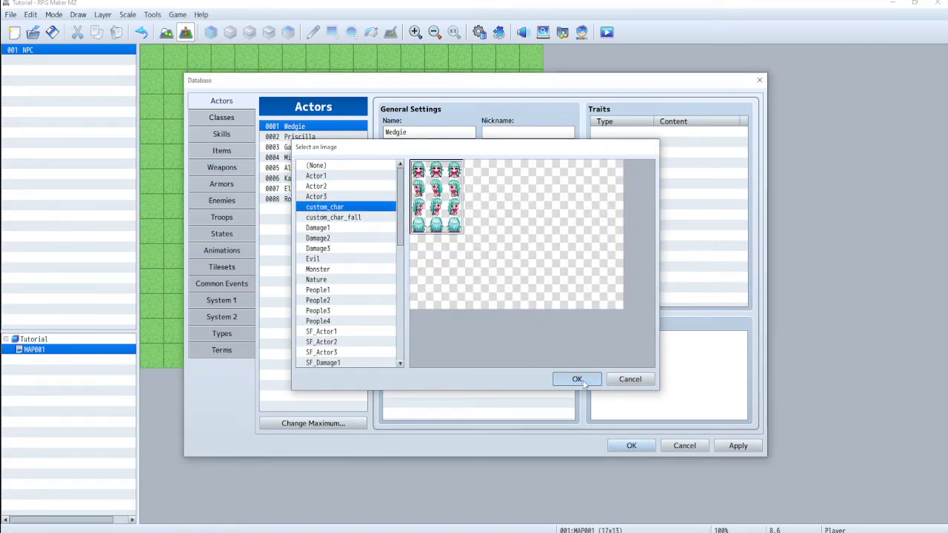
left_click(577, 379)
Step: Set the actor's side-view battler image to custom_char_battler and confirm the database changes
double_click(532, 276)
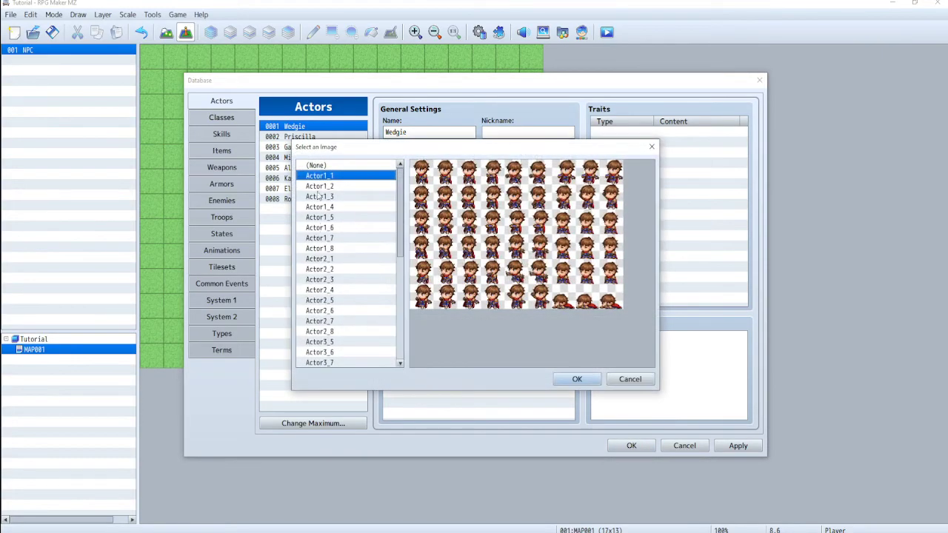
scroll(404, 215, "down", 5)
left_click(346, 251)
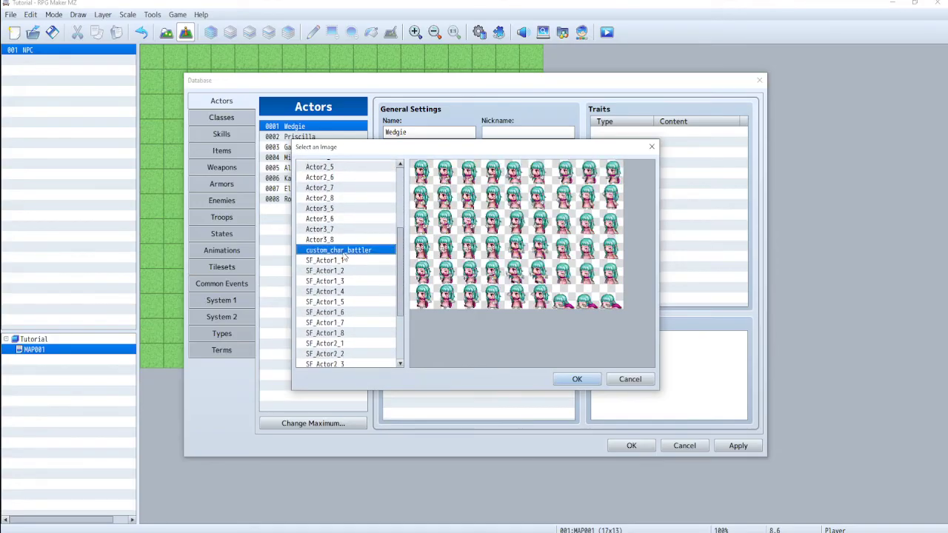
left_click(577, 380)
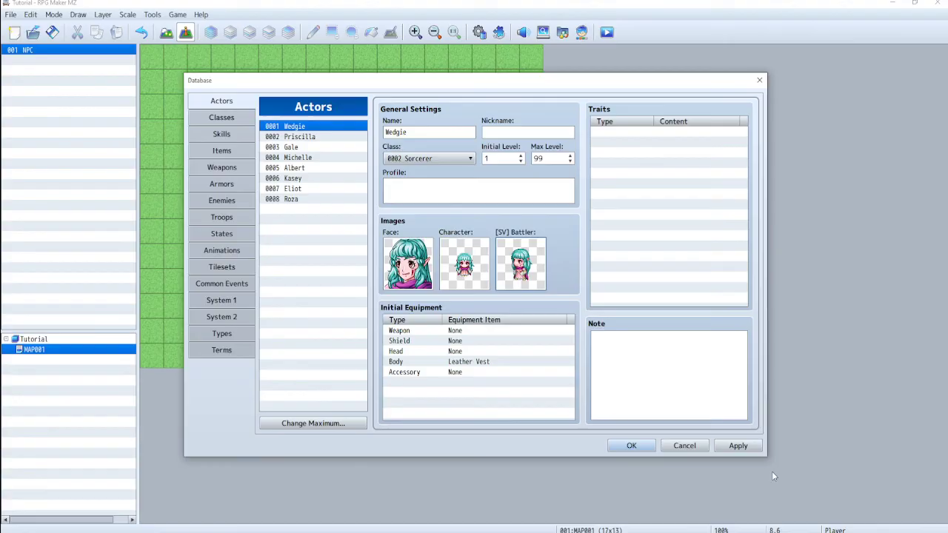
left_click(631, 445)
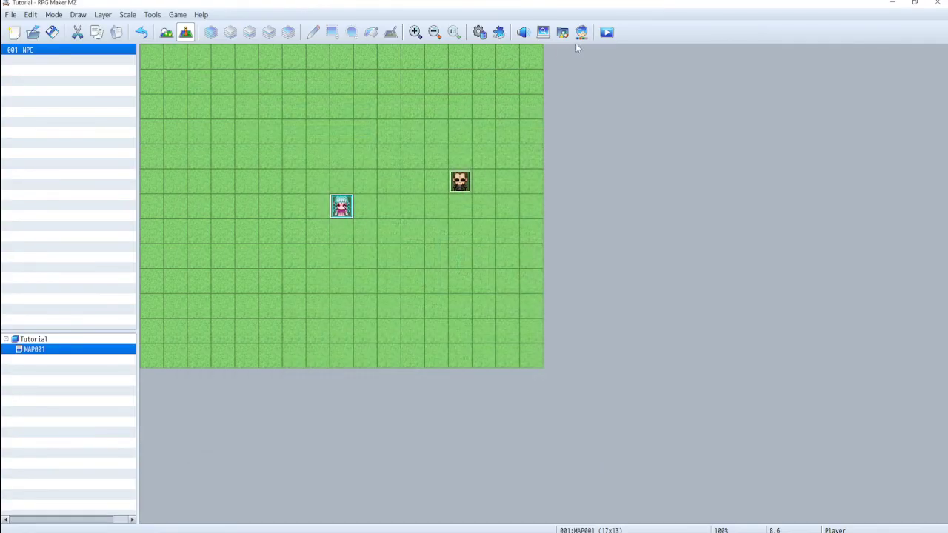
Step: Playtest the game and walk the party around the map in all four directions to check the custom character's sprites
left_click(606, 31)
key("Return")
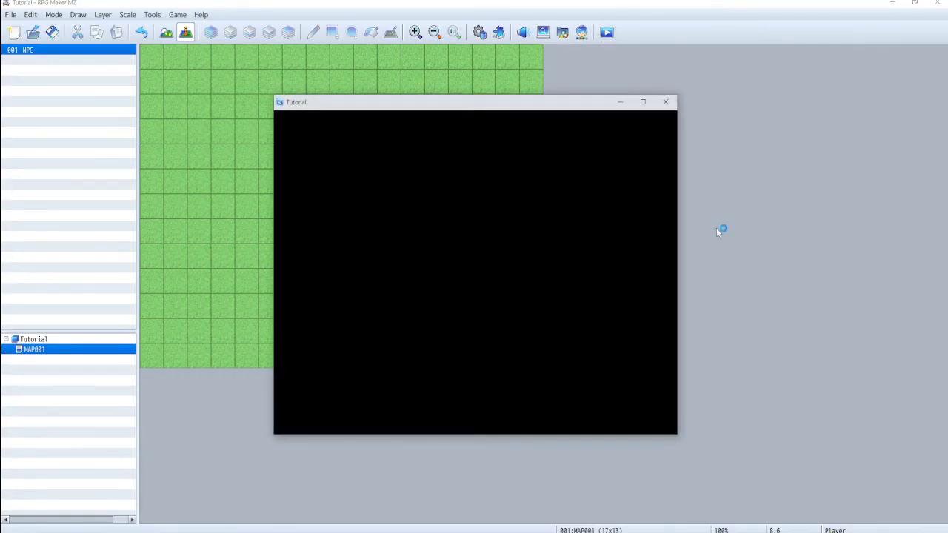
key("Right")
key("Right")
key("Down")
key("Down")
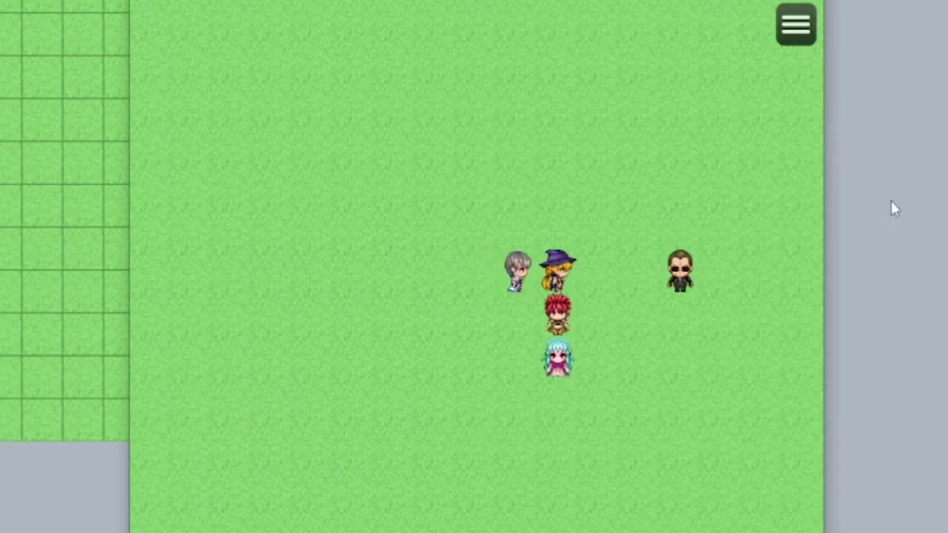
key("Left")
key("Left")
key("Right")
key("Up")
key("Up")
key("Up")
key("Up")
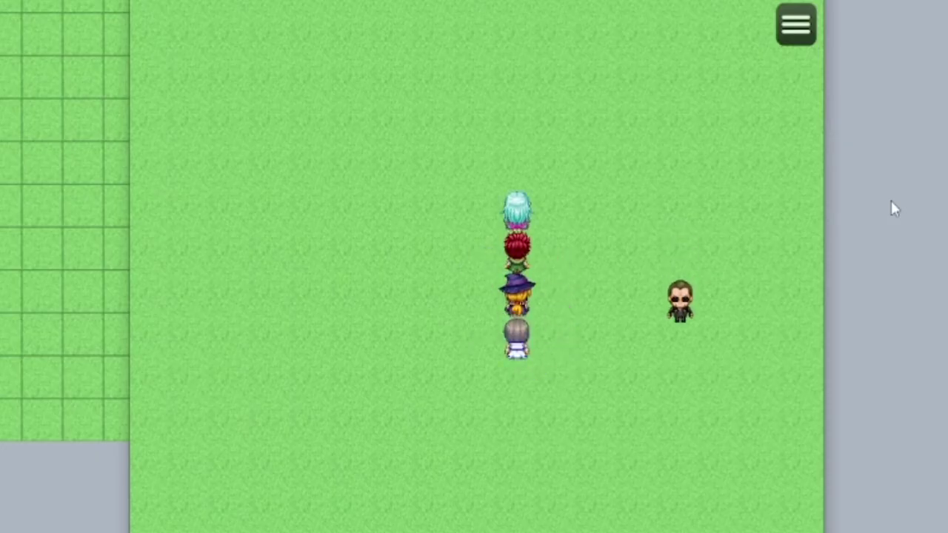
key("Up")
key("Left")
key("Left")
key("Left")
key("Left")
key("Down")
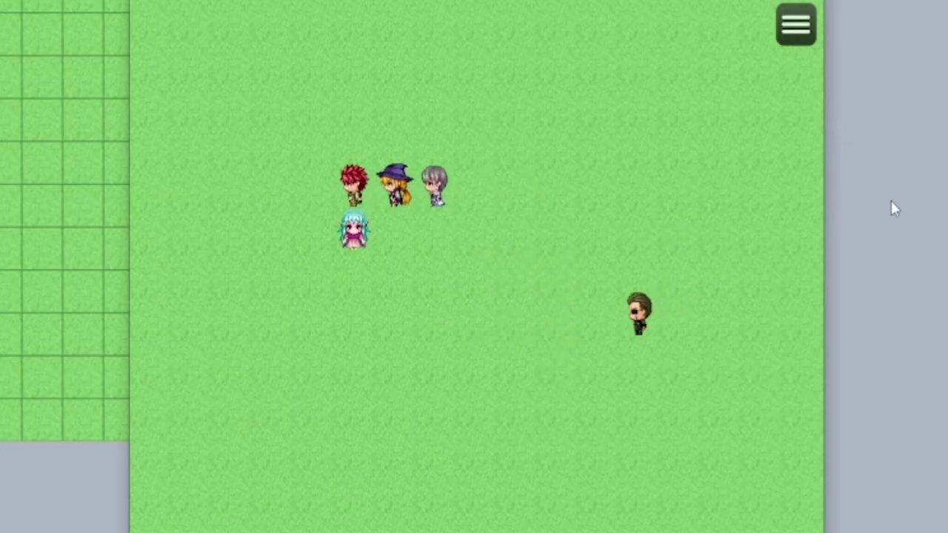
key("Down")
key("Down")
key("Down")
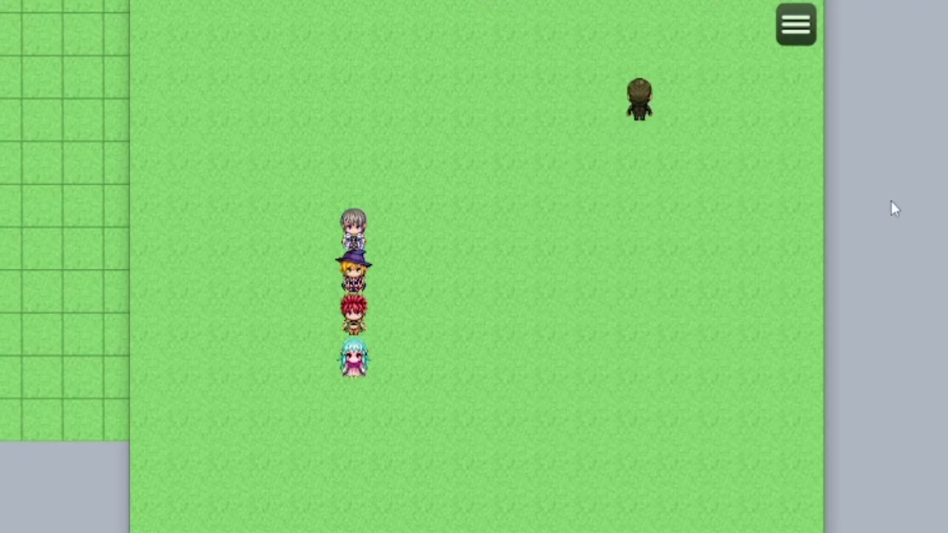
key("Right")
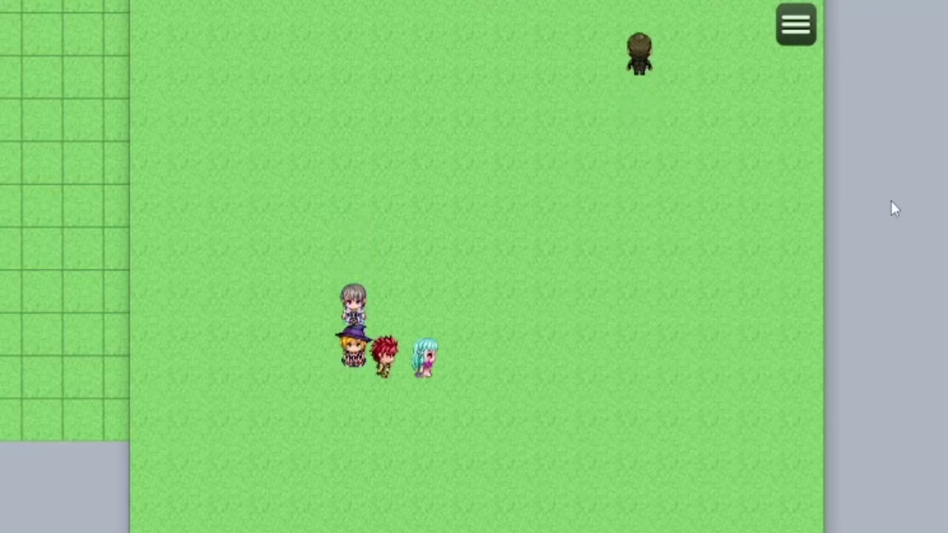
key("Up")
key("Left")
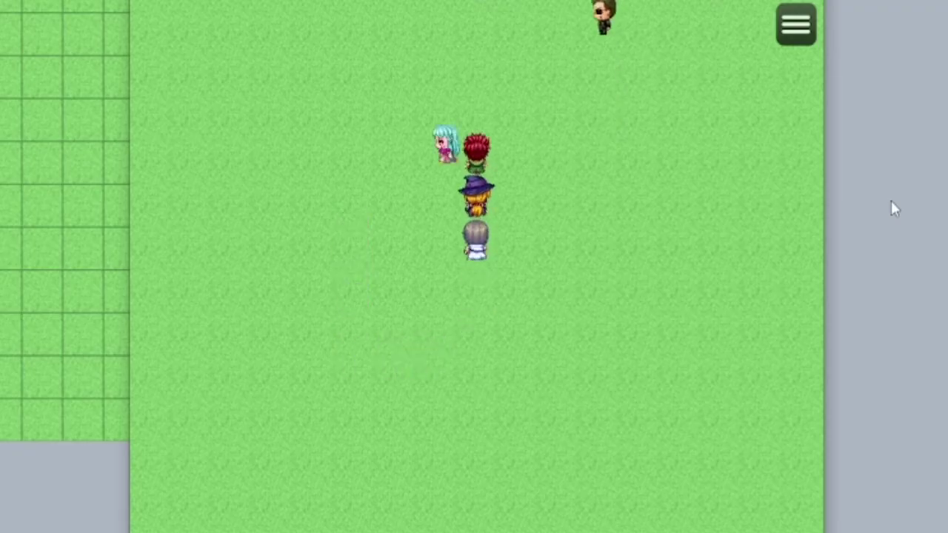
key("Down")
key("Down")
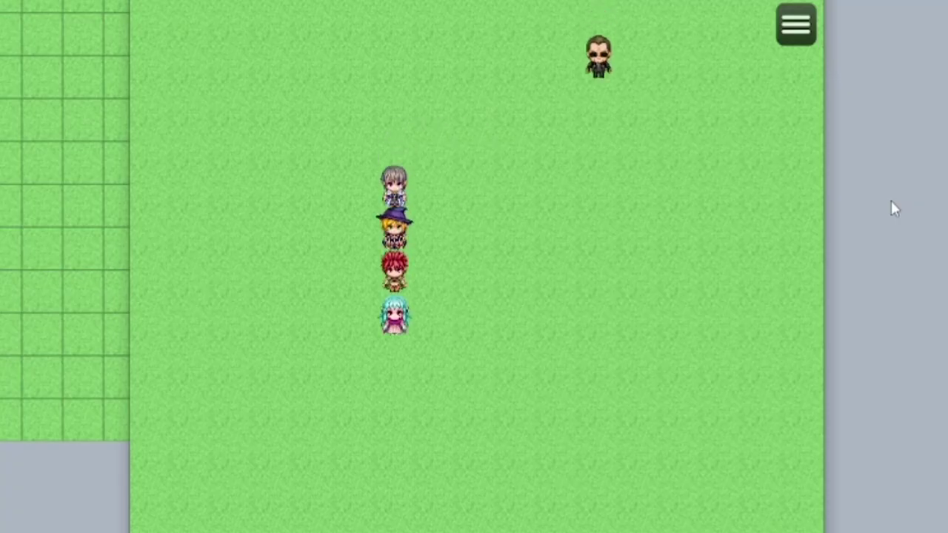